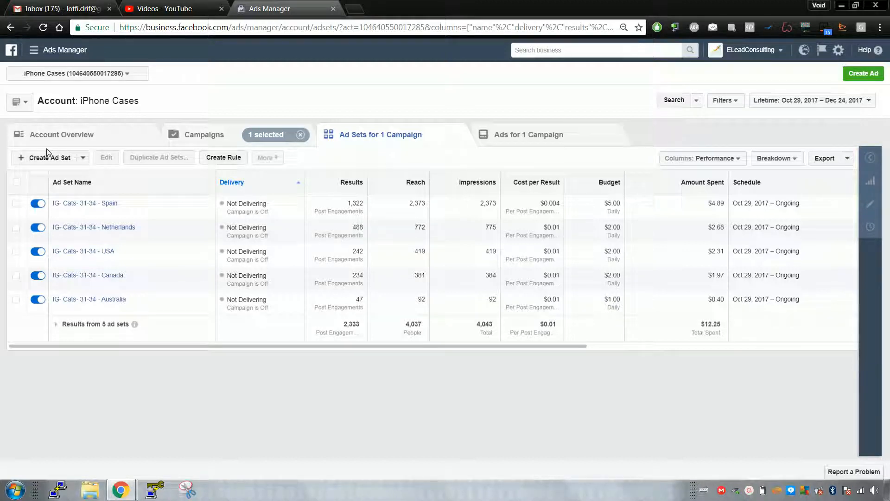
Step: Open the Spain ad set's ad for editing and examine its identity settings, linked post and Instagram feed preview
left_click(97, 202)
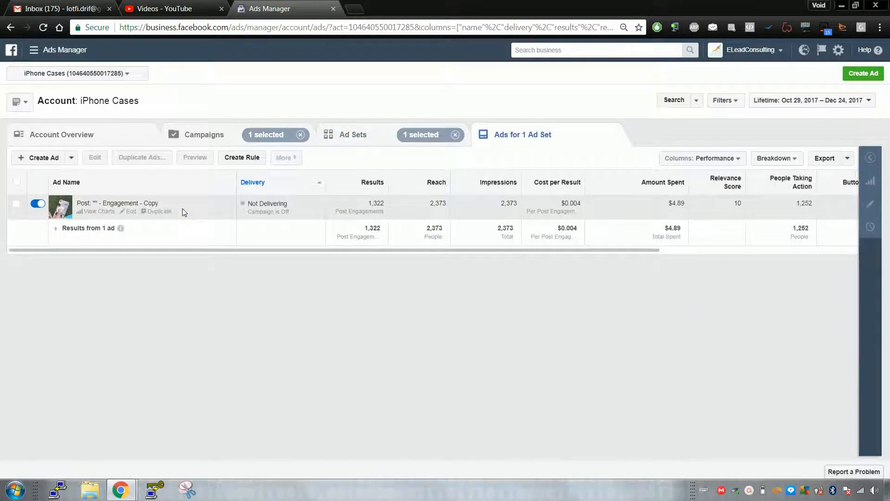
left_click(131, 211)
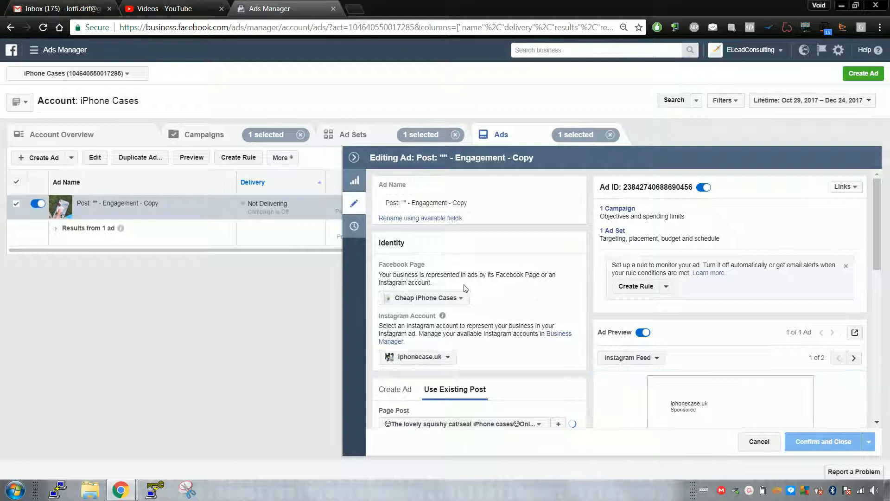
scroll(465, 288, "down", 3)
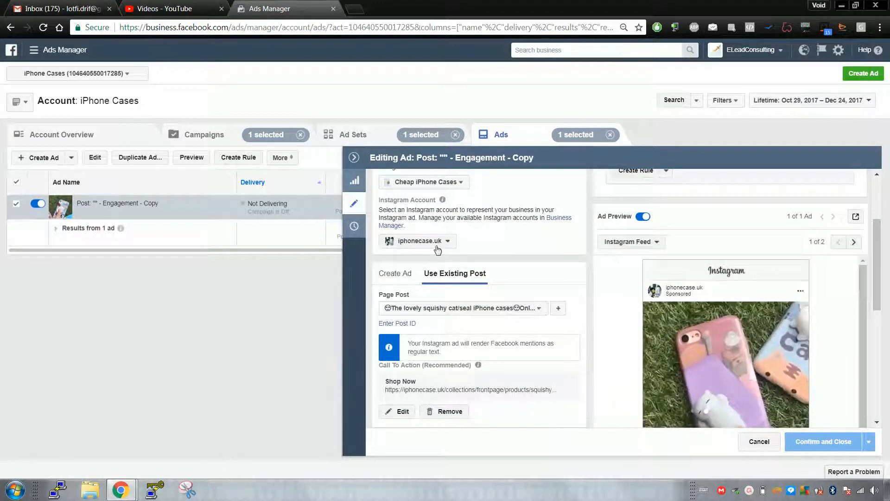
scroll(505, 248, "down", 2)
scroll(505, 249, "down", 2)
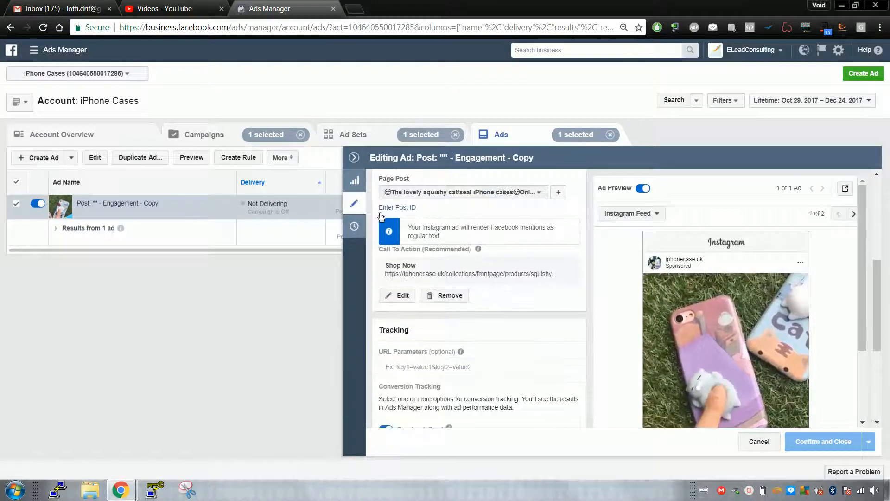
scroll(463, 237, "up", 2)
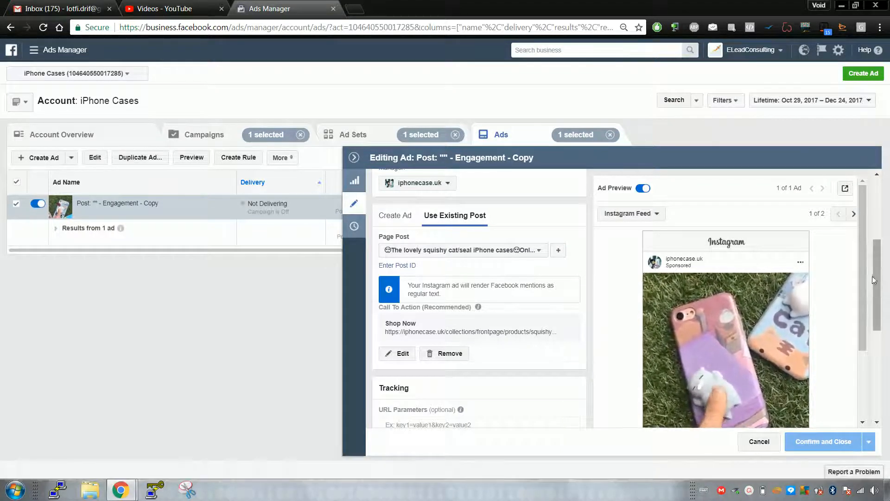
left_click_drag(862, 294, 860, 377)
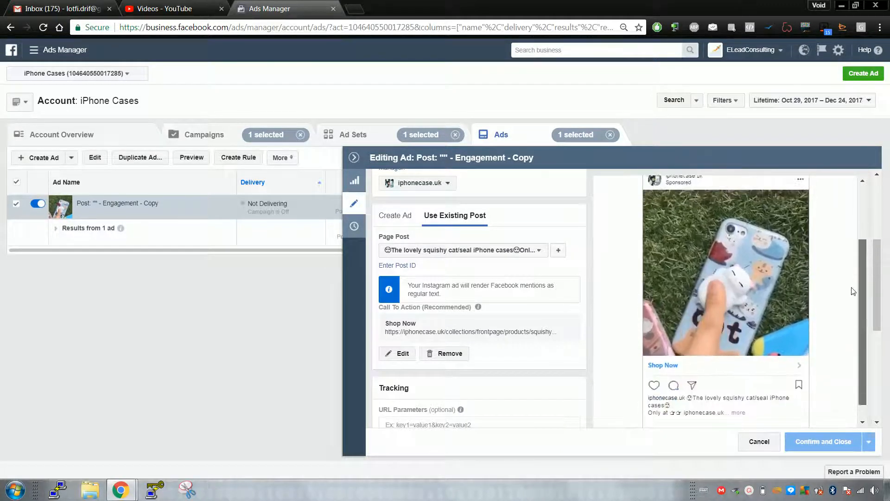
scroll(853, 291, "up", 3)
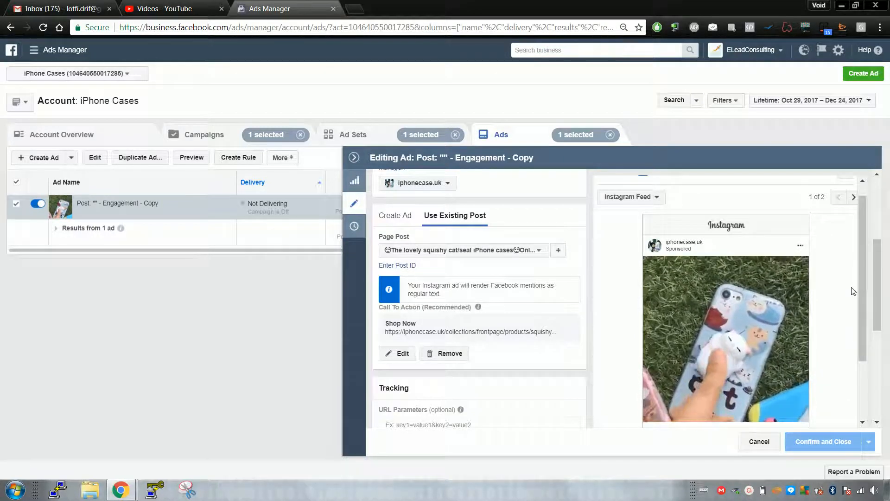
mouse_move(862, 297)
left_mouse_down()
mouse_move(860, 347)
mouse_move(869, 302)
left_mouse_up()
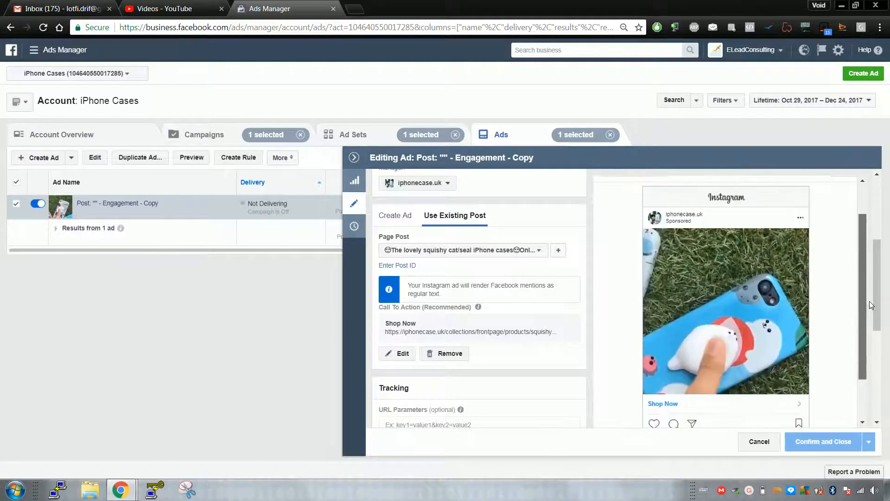
Step: Browse the page posts available for the ad and close the list with the current post kept
left_click(474, 253)
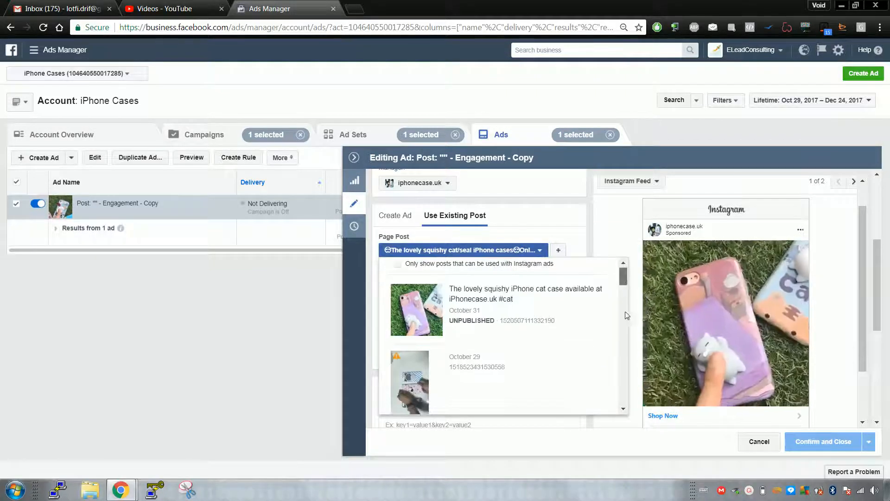
scroll(625, 332, "down", 5)
scroll(632, 327, "down", 3)
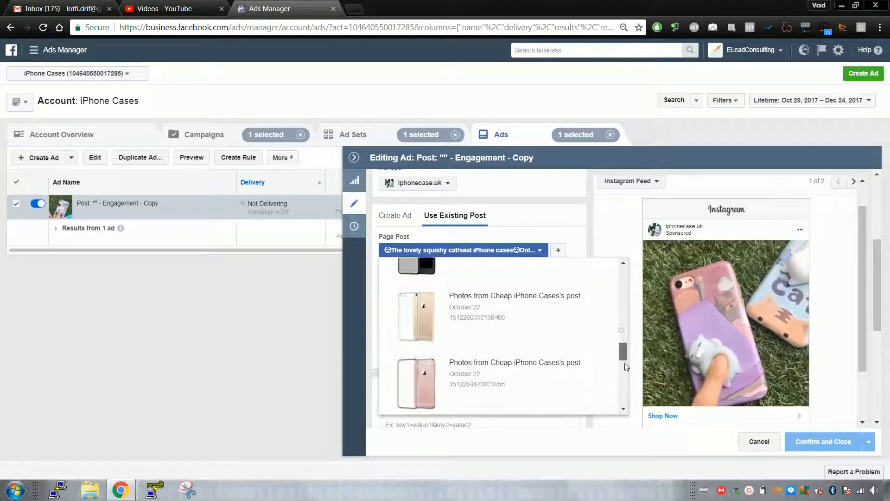
scroll(634, 333, "up", 8)
left_click_drag(633, 290, 632, 280)
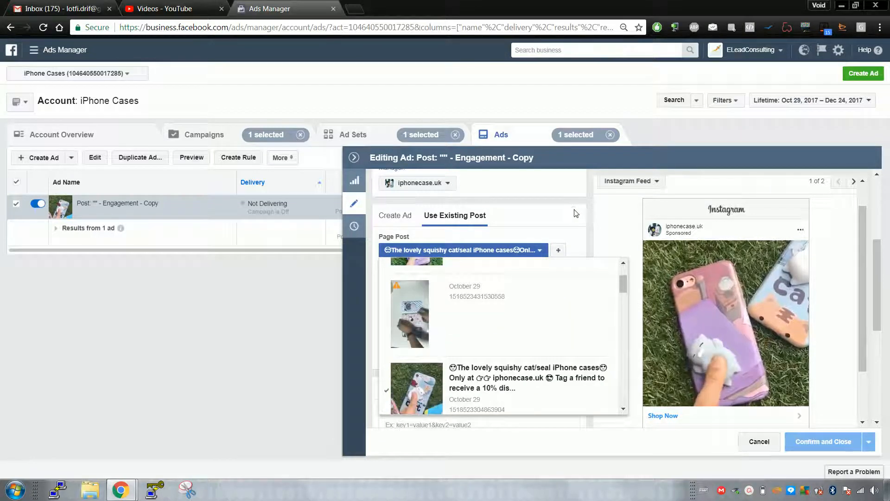
left_click(575, 209)
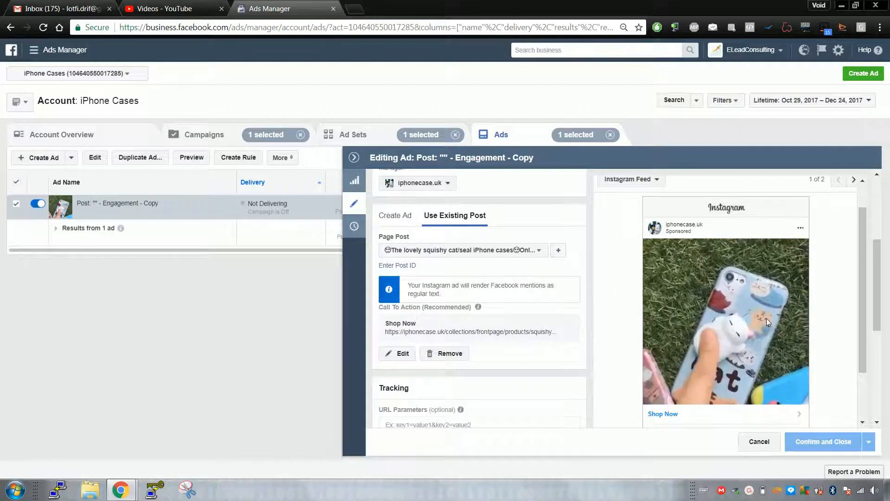
Step: Review the ad's identity, call to action and conversion tracking settings, and leave the ad editor without saving
scroll(766, 318, "down", 2)
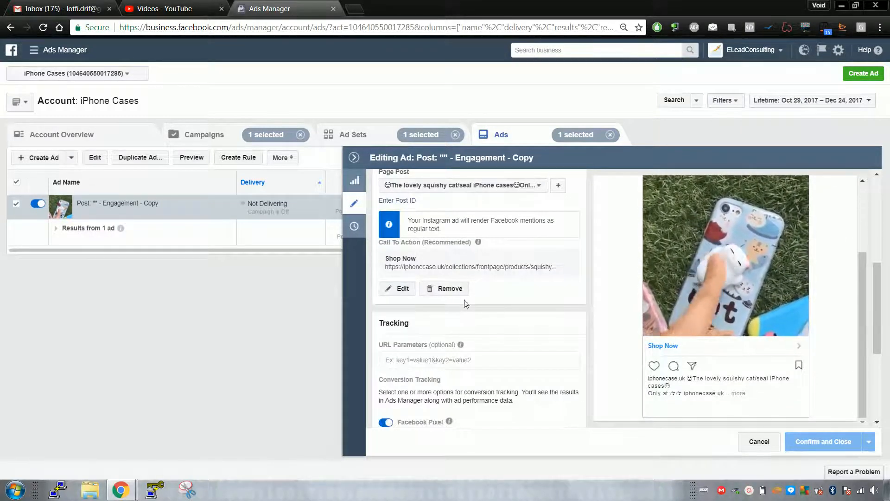
scroll(480, 303, "up", 5)
scroll(478, 353, "down", 1)
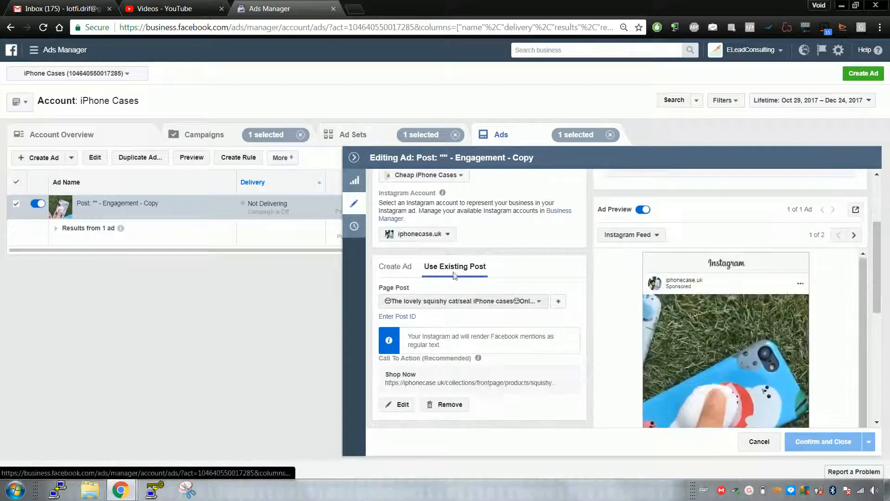
scroll(476, 286, "up", 3)
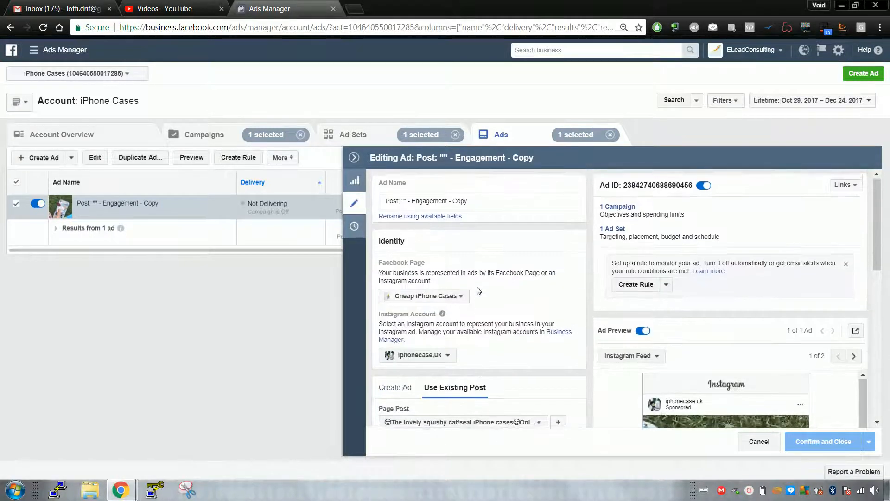
scroll(478, 291, "down", 7)
scroll(454, 293, "up", 4)
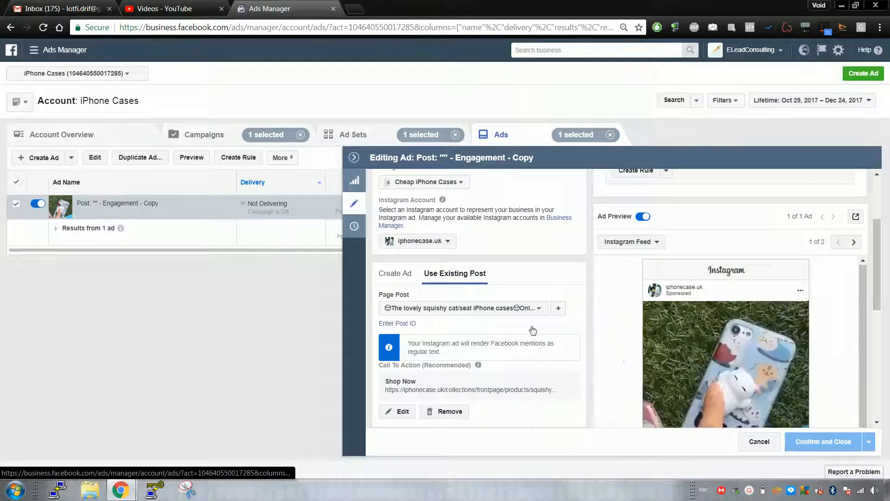
scroll(528, 324, "down", 5)
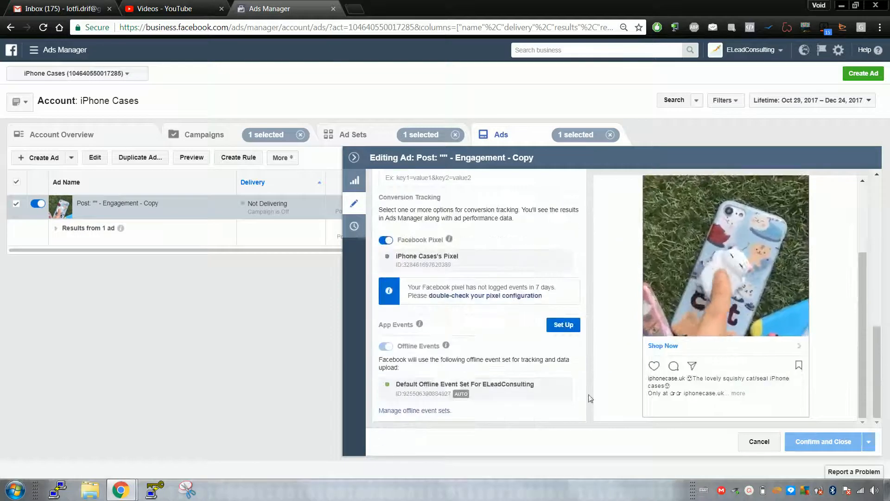
left_click(769, 444)
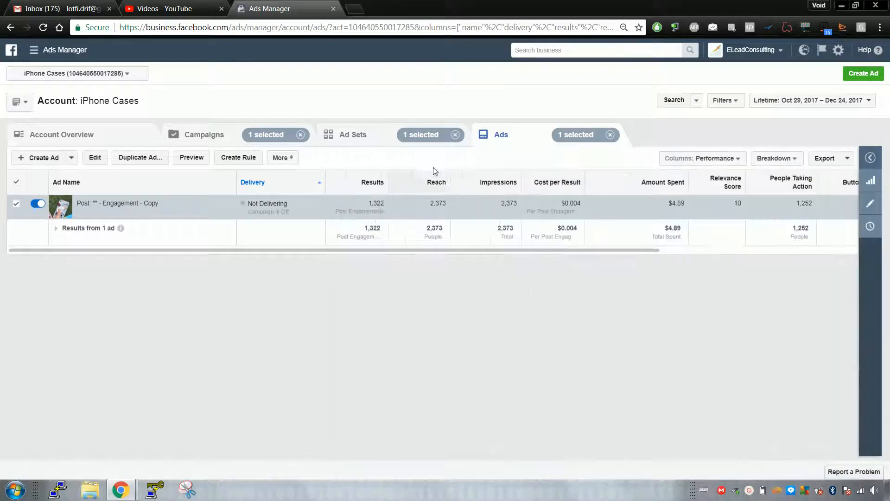
Step: Open the Spain ad set for editing and review its budget, audience, placements, mobile devices, and optimization and delivery settings
left_click(346, 136)
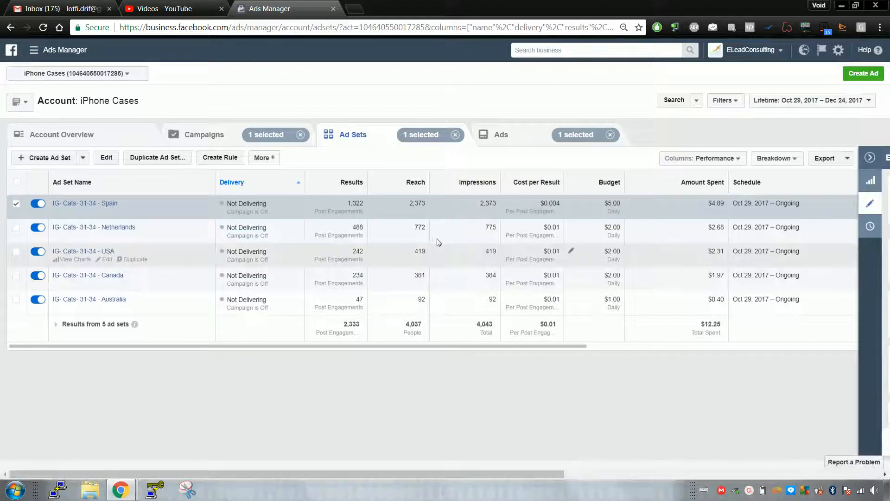
left_click(103, 217)
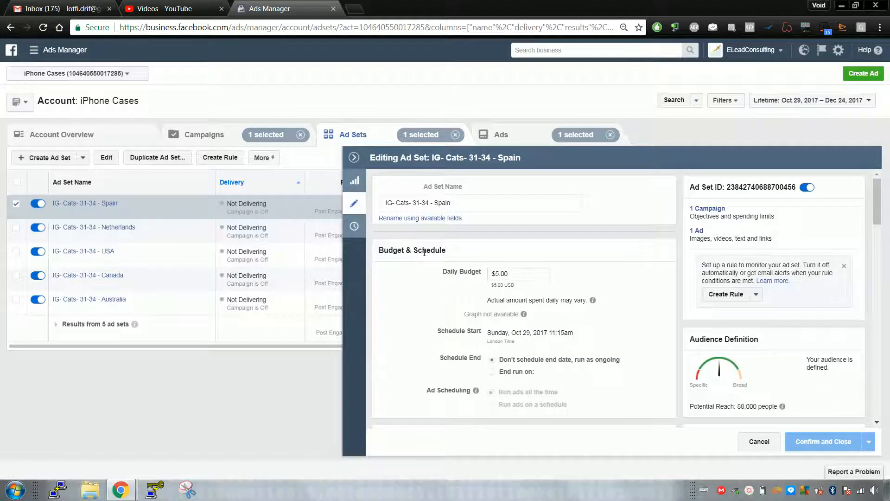
scroll(440, 251, "down", 7)
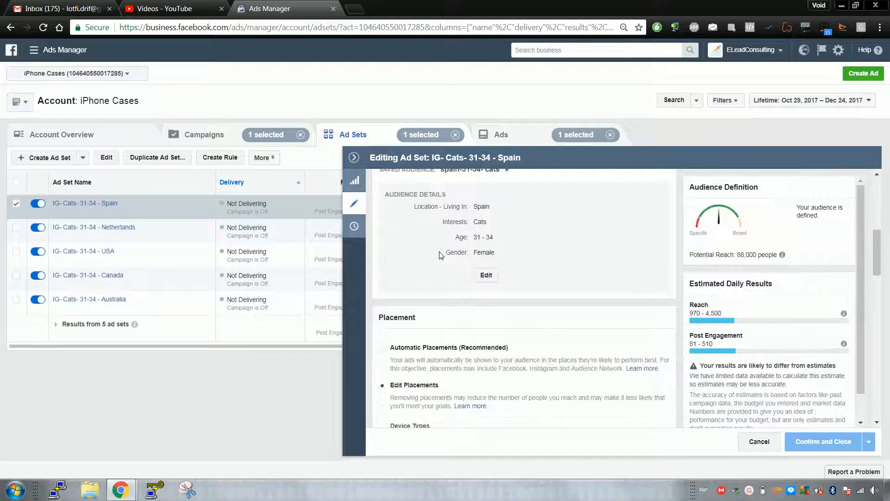
scroll(483, 253, "up", 5)
scroll(486, 250, "down", 5)
scroll(497, 243, "down", 3)
scroll(510, 222, "down", 3)
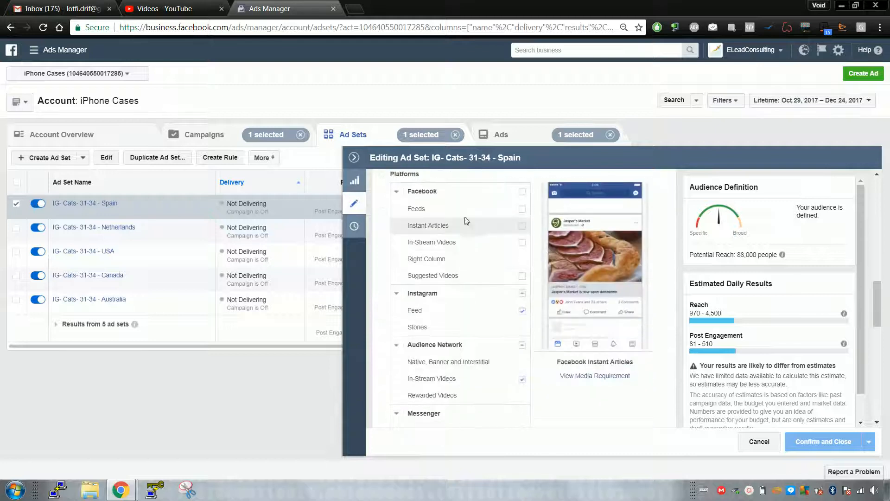
scroll(515, 223, "down", 3)
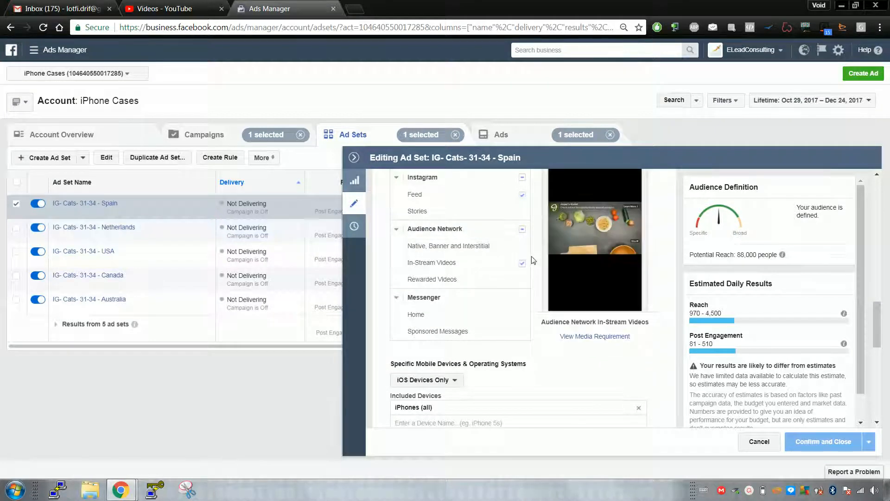
scroll(532, 260, "down", 5)
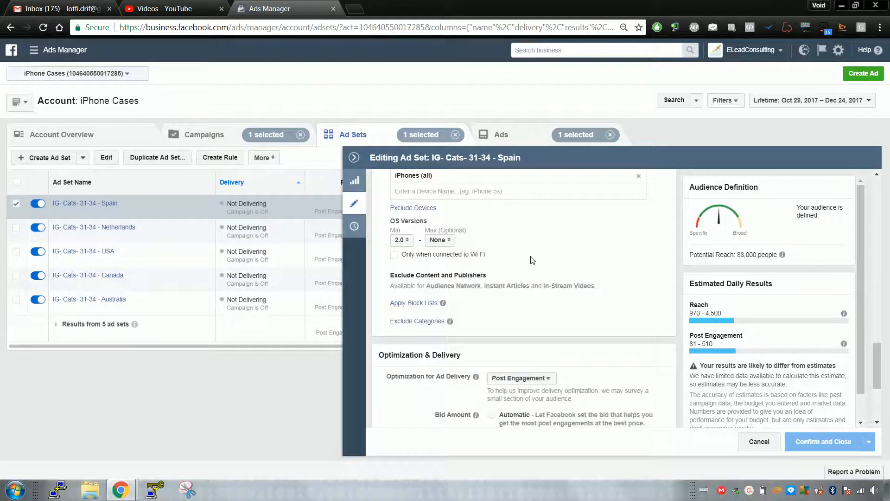
scroll(532, 260, "down", 4)
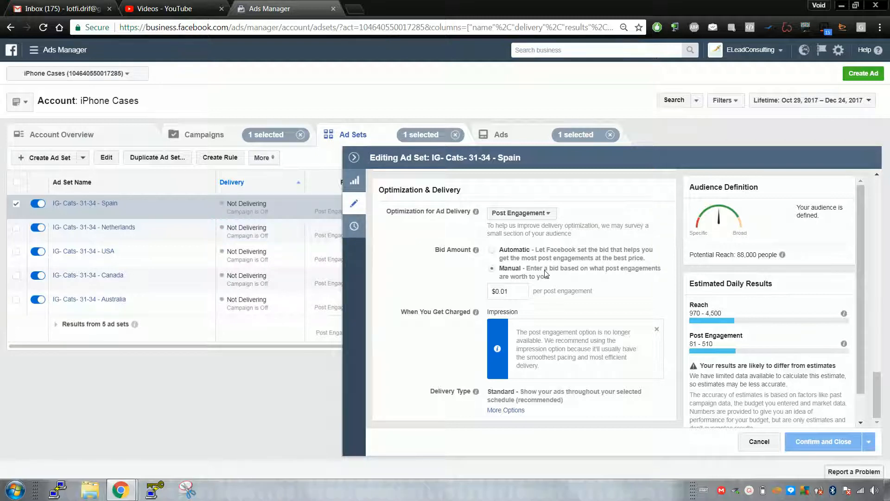
Step: Compare the Automatic and Manual bid amount options of the Spain ad set, and discard the unsaved changes
left_click(494, 251)
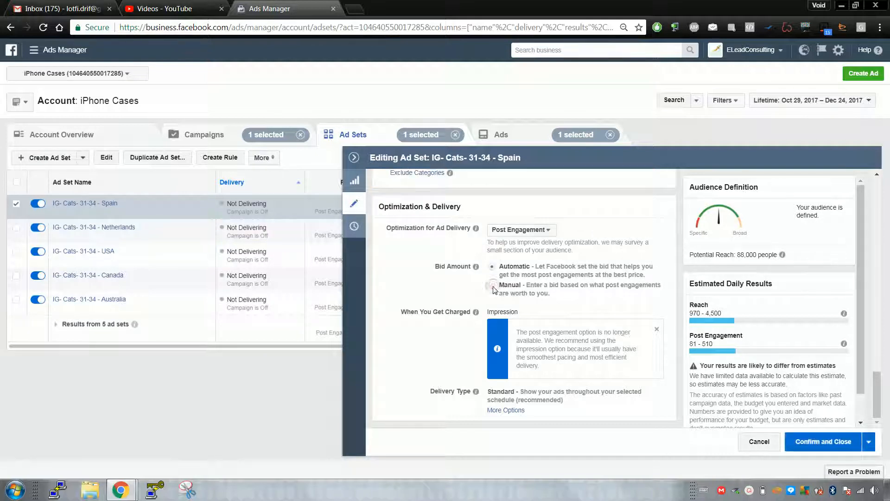
left_click(493, 286)
left_click(492, 267)
left_click(493, 287)
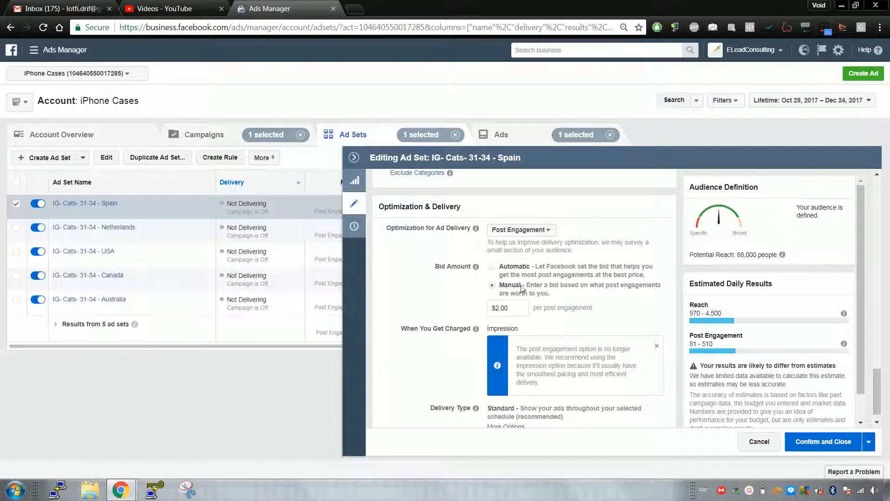
left_click(759, 441)
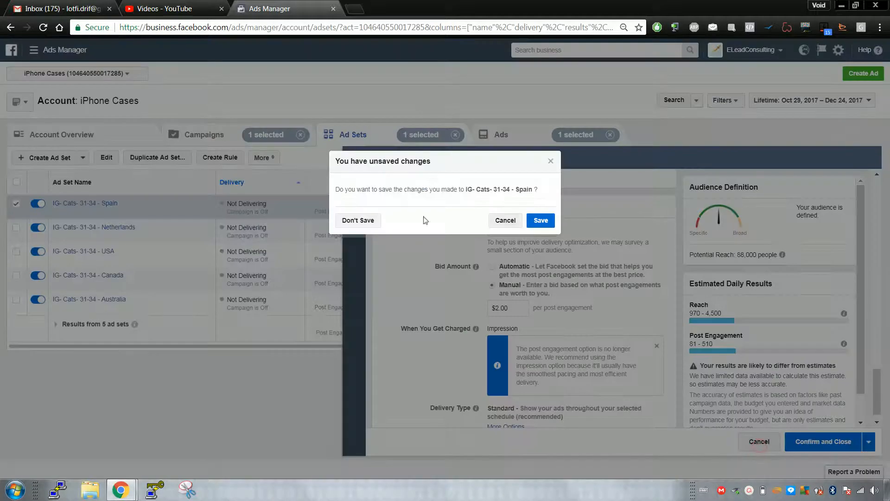
left_click(355, 222)
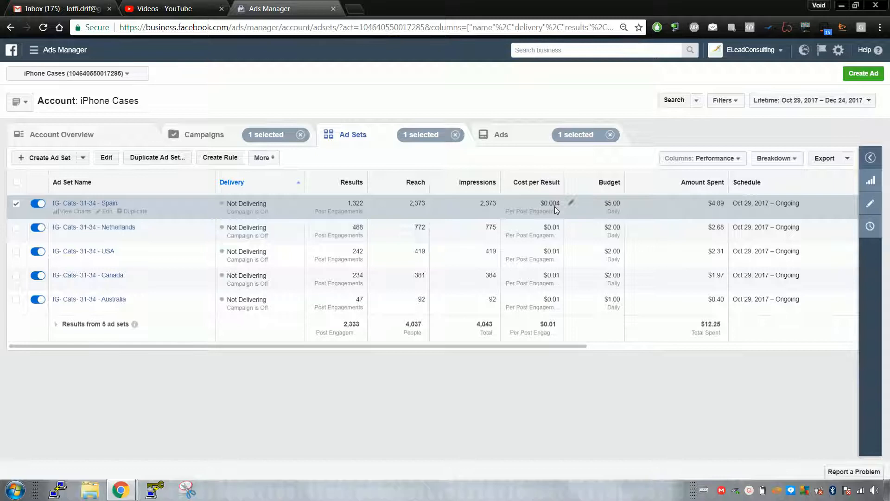
Step: Open the Netherlands ad set for editing, review its audience and bid settings, and leave the editor without saving
left_click(114, 239)
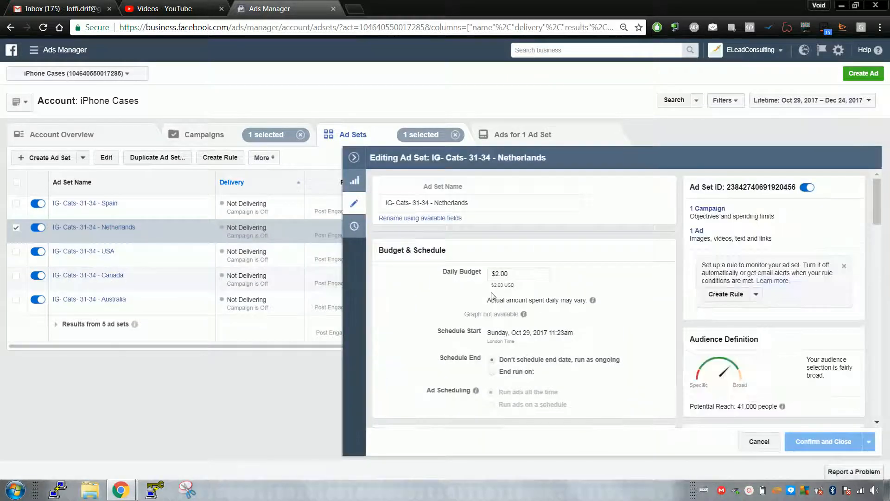
scroll(492, 296, "down", 5)
scroll(493, 295, "down", 1)
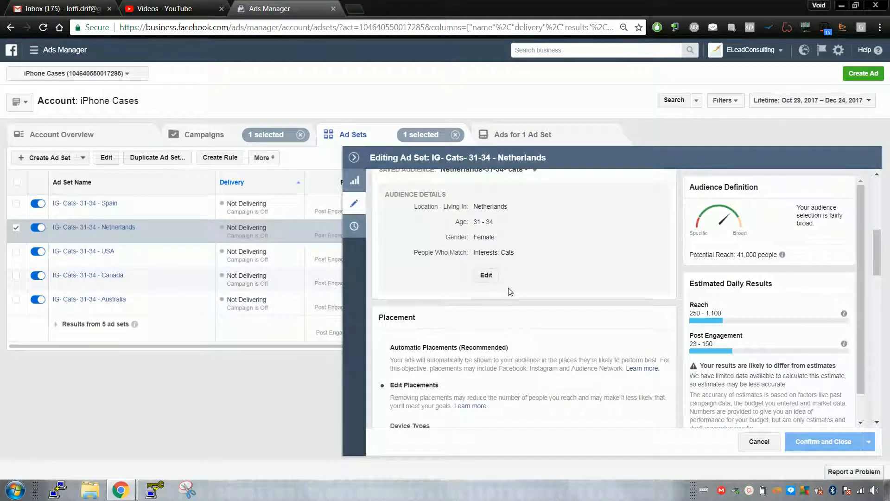
scroll(525, 292, "down", 15)
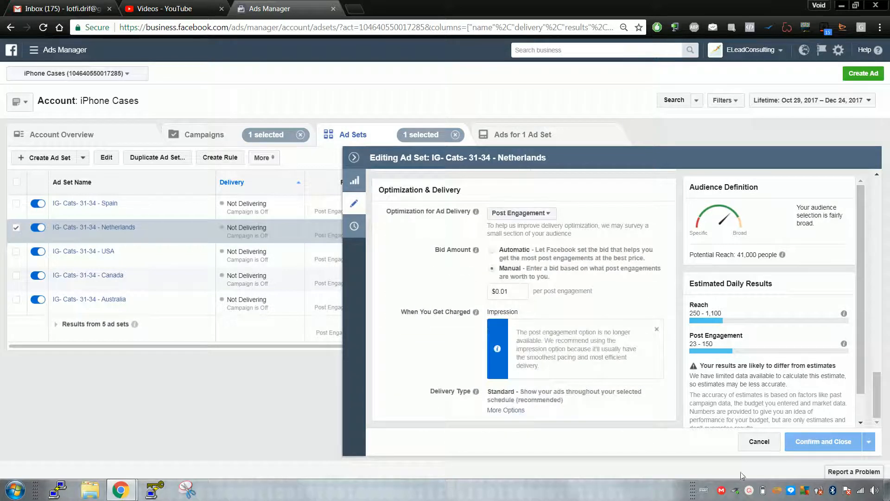
left_click(759, 441)
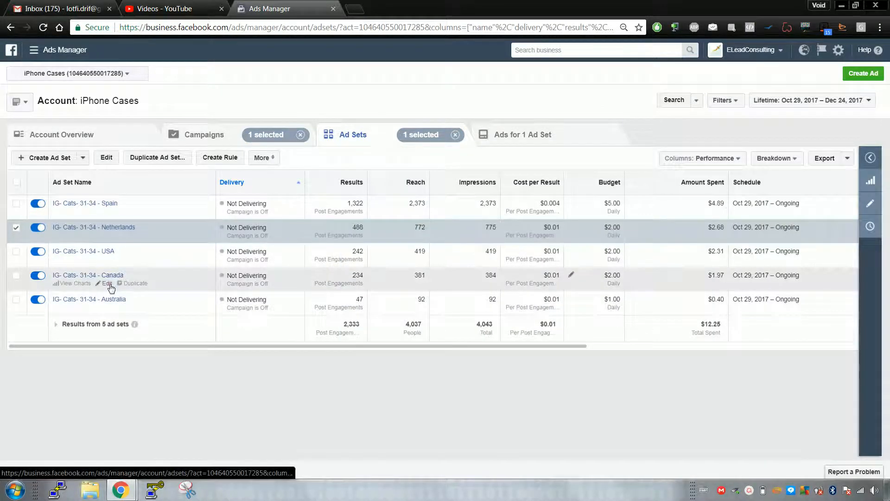
Step: Open the Canada ad set for editing, review its audience, placements and bid settings, and leave the editor without saving
left_click(111, 287)
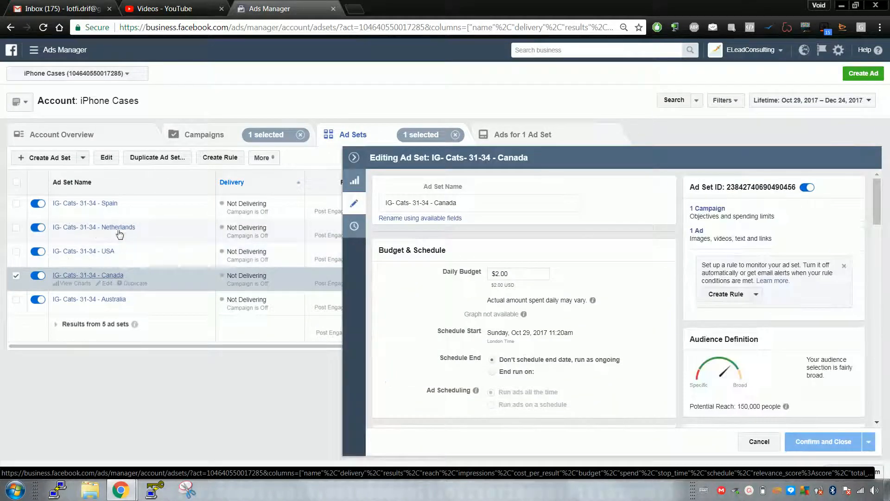
scroll(477, 278, "down", 8)
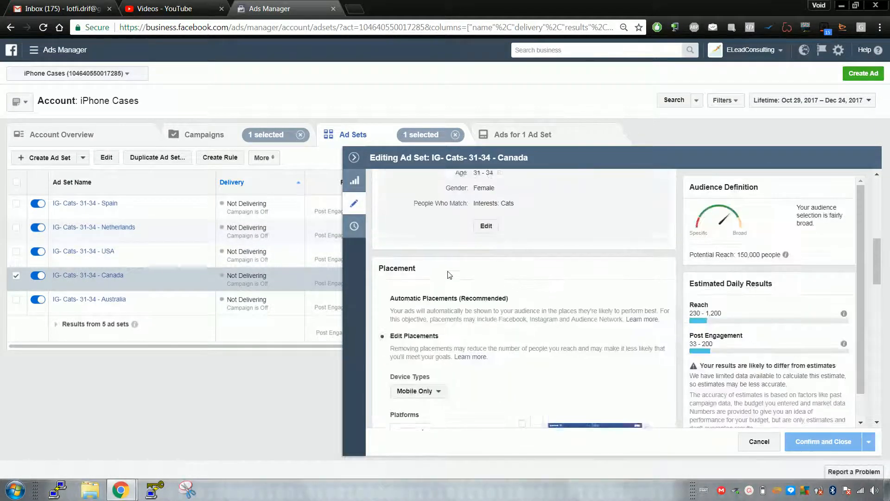
scroll(447, 272, "up", 3)
scroll(444, 277, "down", 3)
scroll(443, 277, "down", 15)
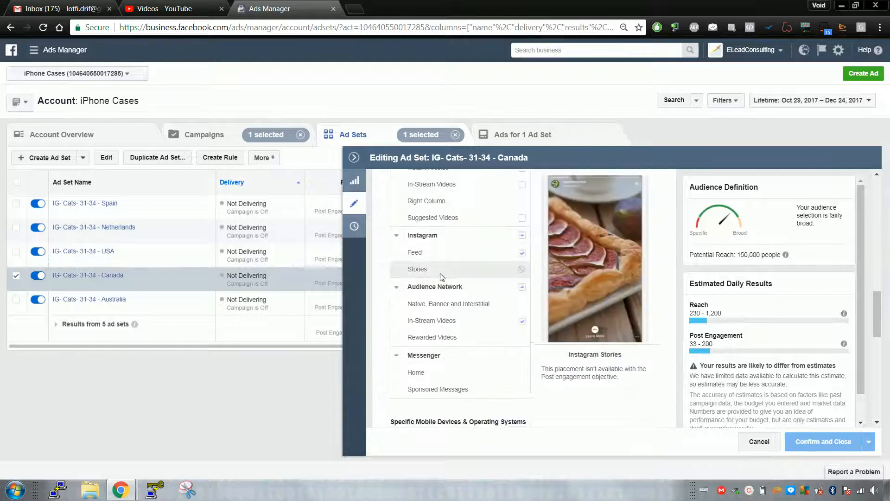
scroll(441, 276, "down", 1)
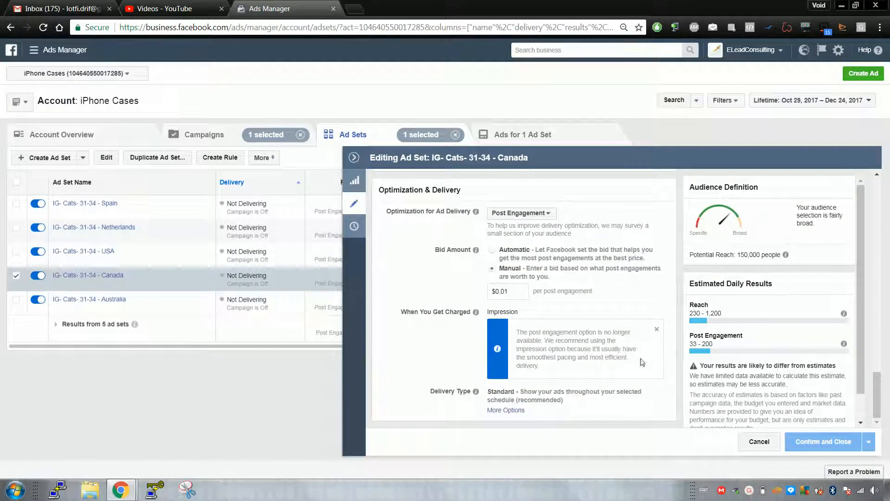
left_click(759, 442)
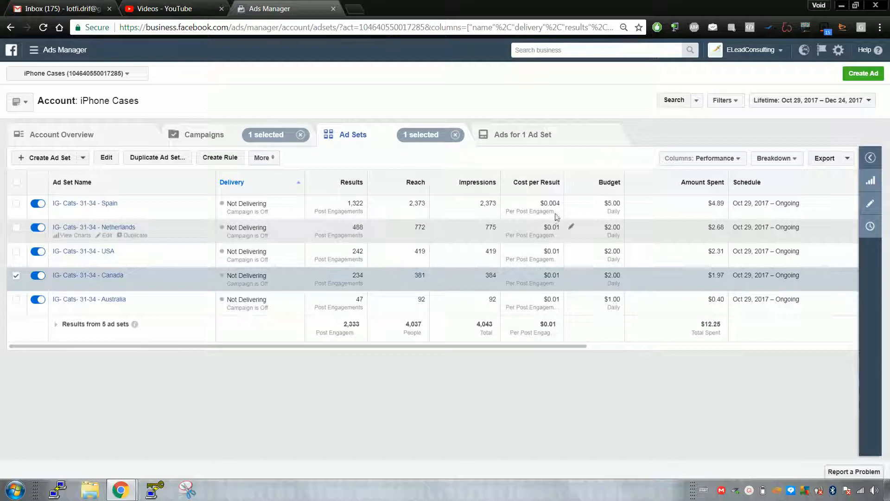
Step: Check the Spain ad set's cost per result, and reopen that ad set for editing to review its optimization and delivery settings
left_click_drag(540, 203, 562, 206)
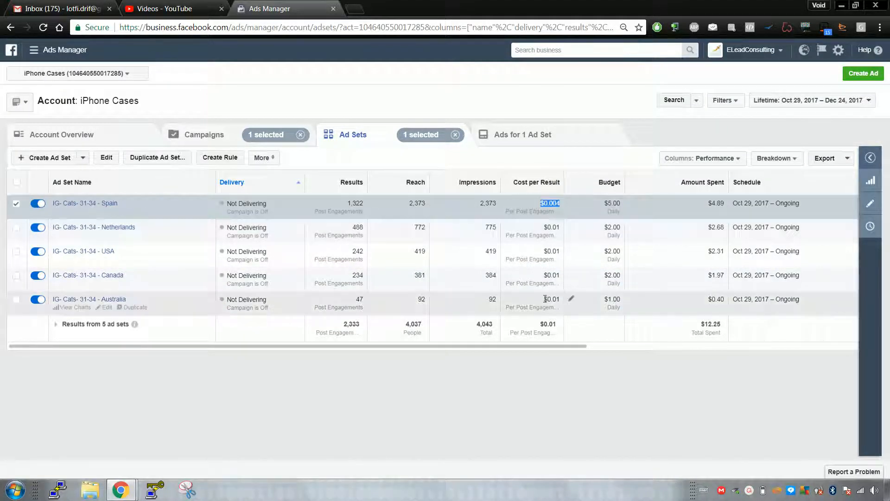
left_click(549, 207)
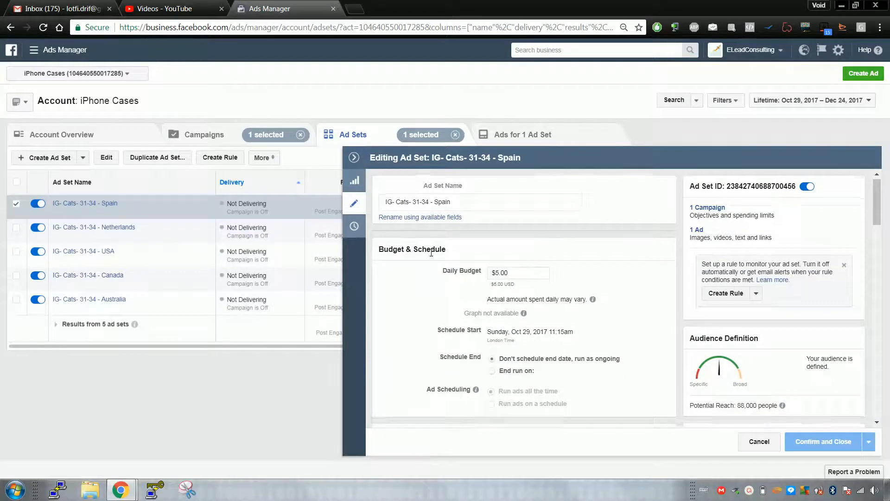
scroll(431, 256, "down", 8)
scroll(426, 246, "down", 12)
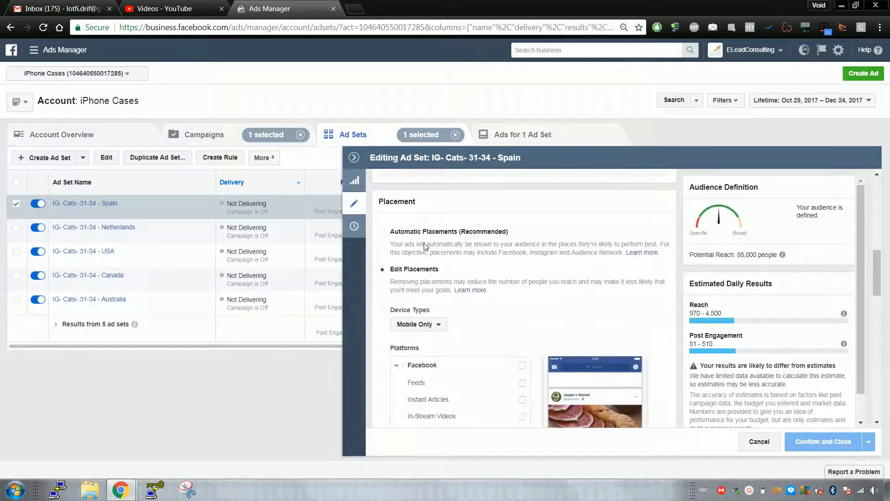
scroll(425, 246, "down", 4)
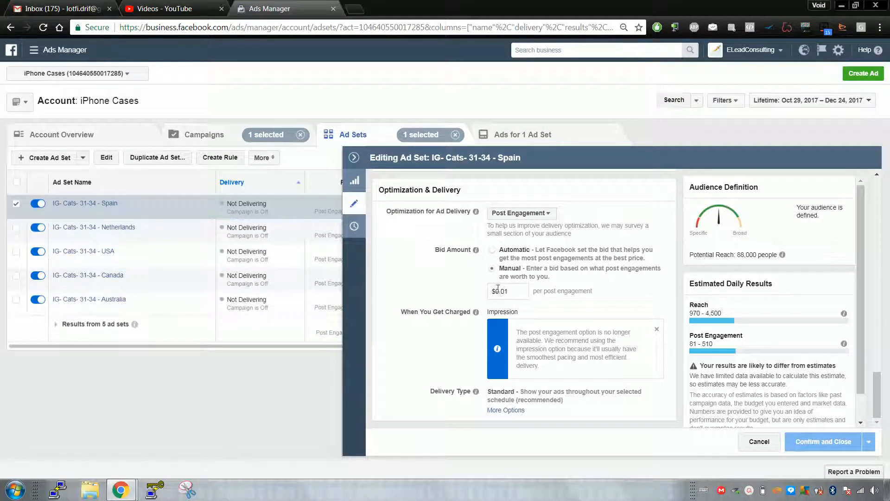
Step: Switch the Spain ad set's bid amount to Automatic and back to Manual, and discard the unsaved changes
left_click(492, 254)
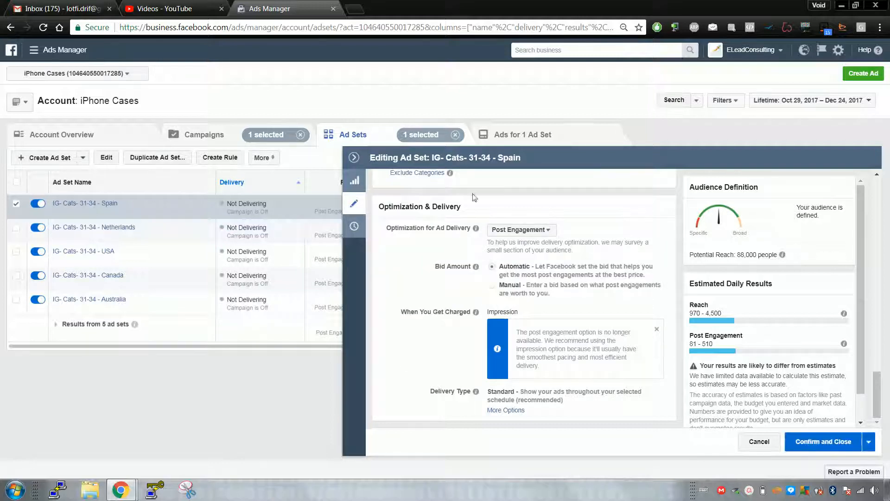
left_click(493, 286)
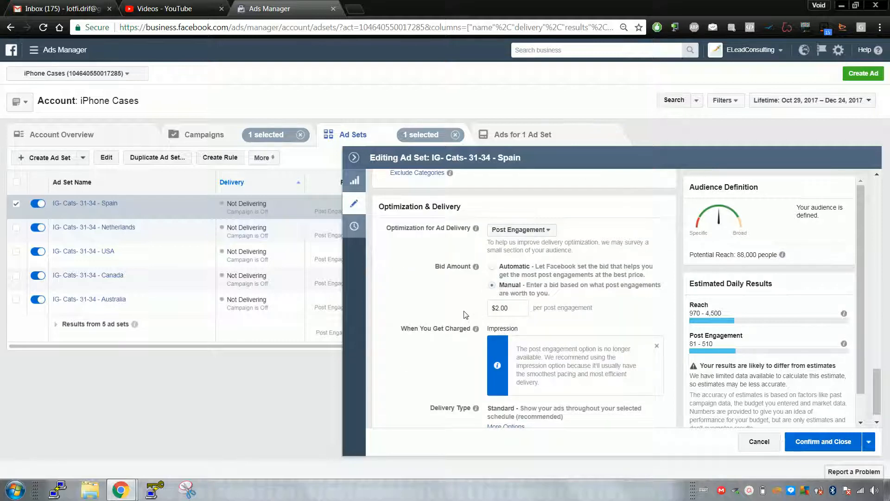
left_click(461, 285)
left_click(759, 443)
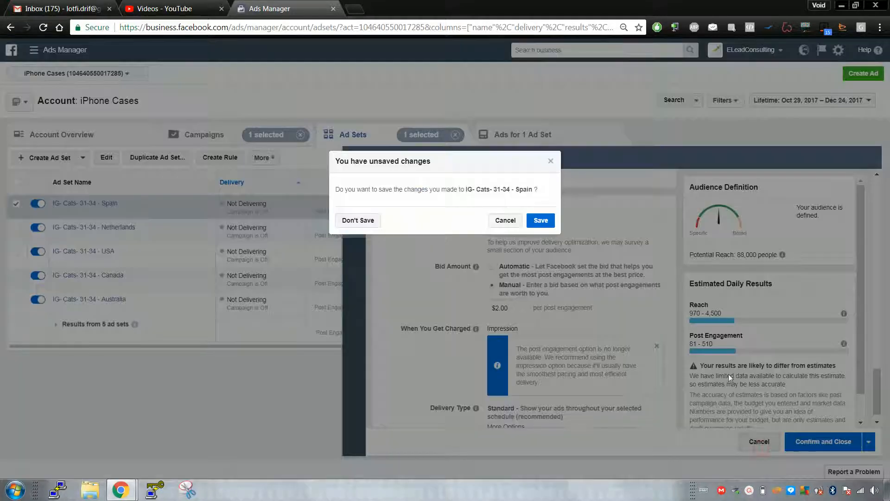
left_click(358, 220)
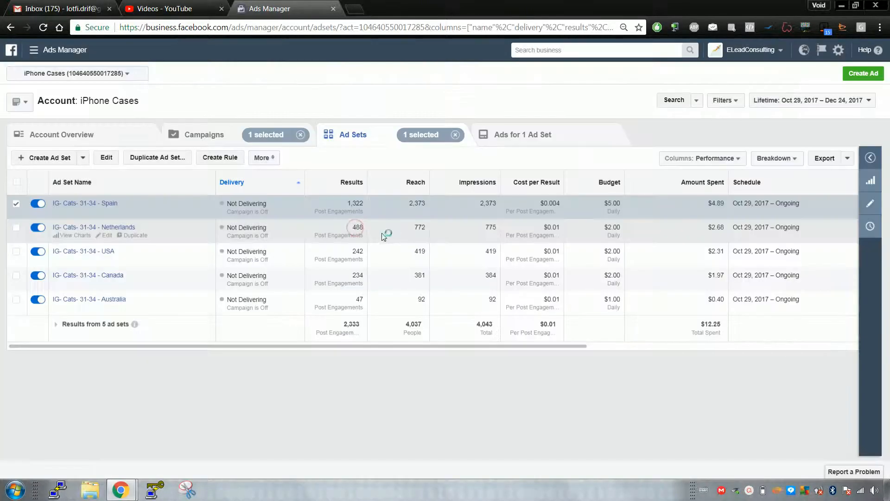
Step: Open the ad inside the Spain ad set and examine its cost per result, relevance score and people taking action
left_click(111, 204)
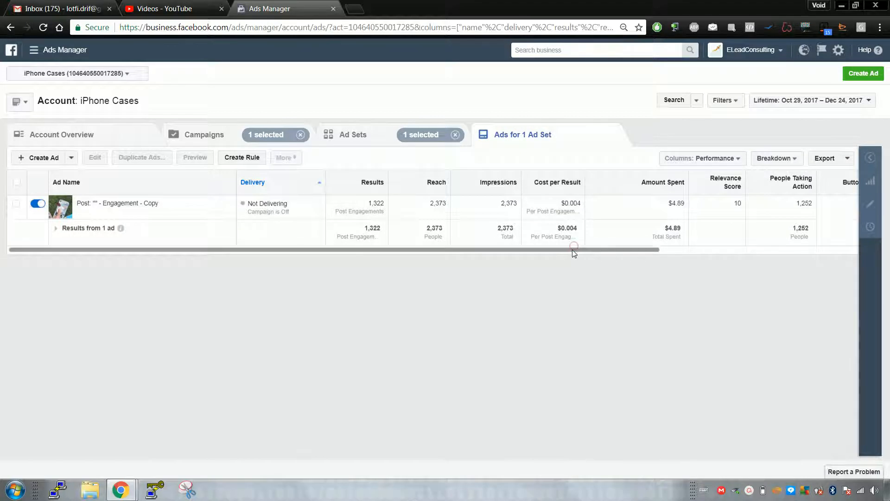
scroll(582, 251, "right", 5)
left_click(617, 204)
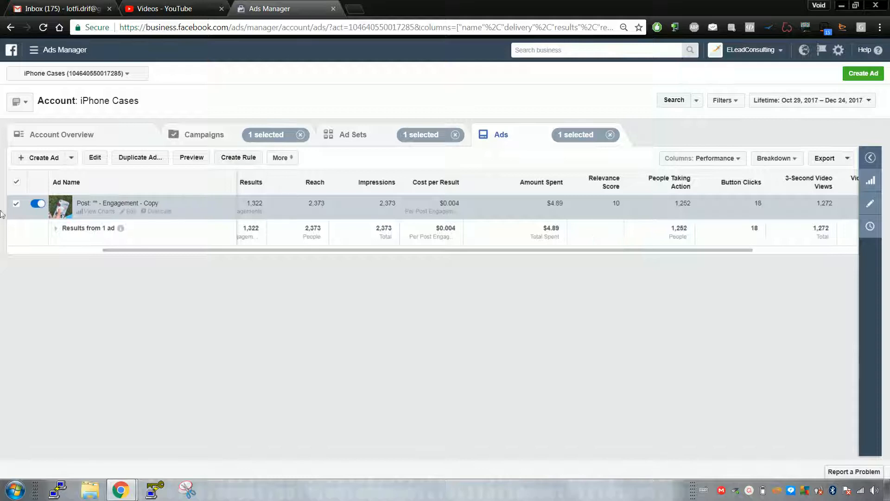
left_click(17, 205)
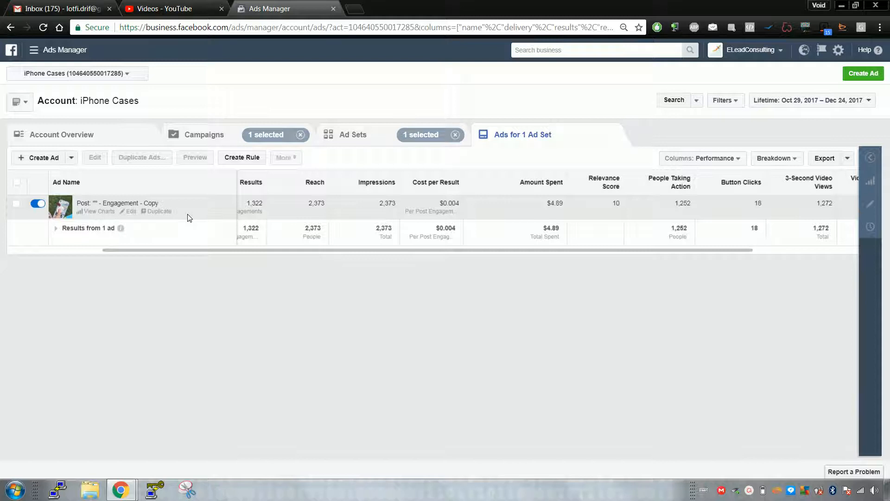
Step: Return to the ad sets to check Spain's cost per result, and reopen its ad to examine the video view metrics
left_click(357, 134)
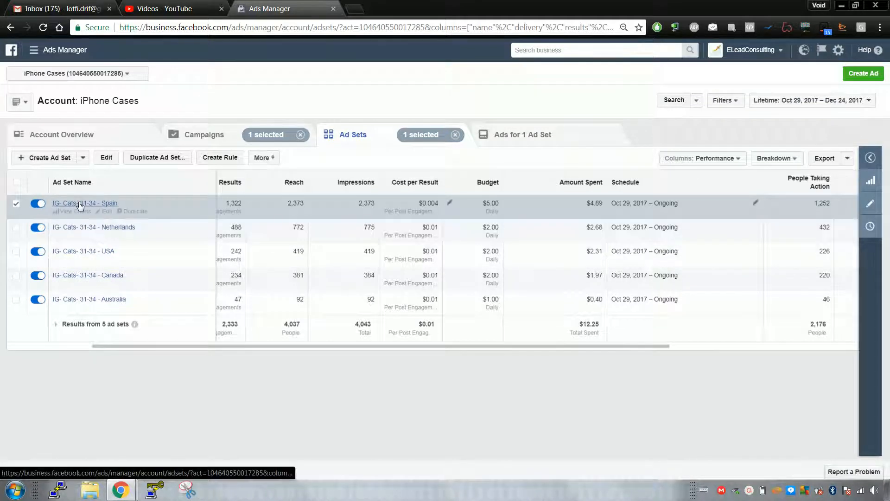
left_click(423, 205)
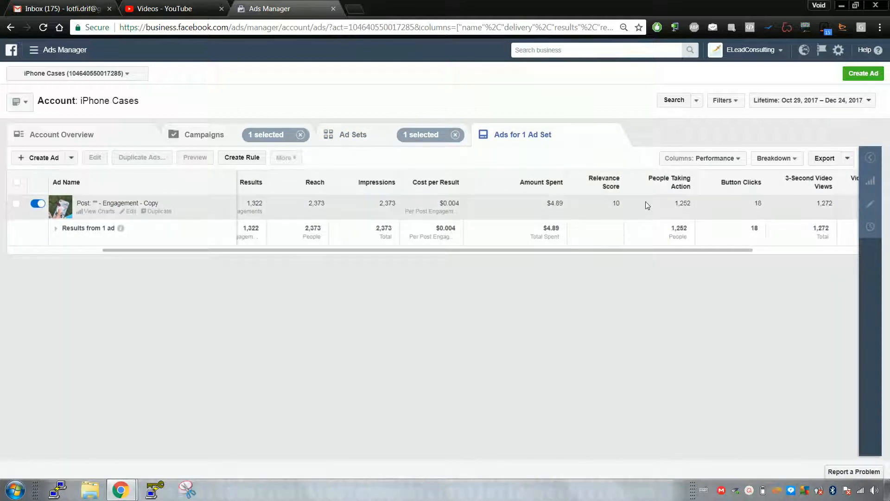
left_click_drag(650, 249, 765, 249)
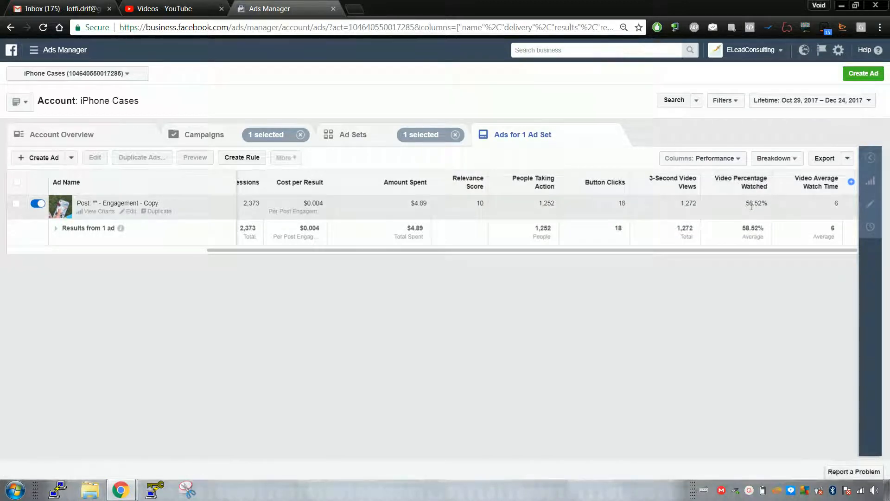
double_click(751, 206)
left_click(733, 294)
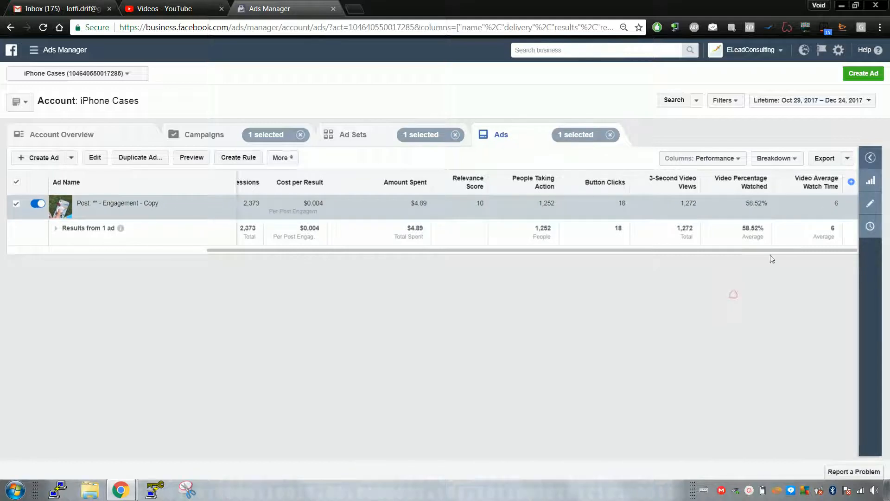
Step: Show the Performance and Clicks columns for the Spain ad and examine its link clicks, CPC, CTR and button clicks
mouse_move(707, 185)
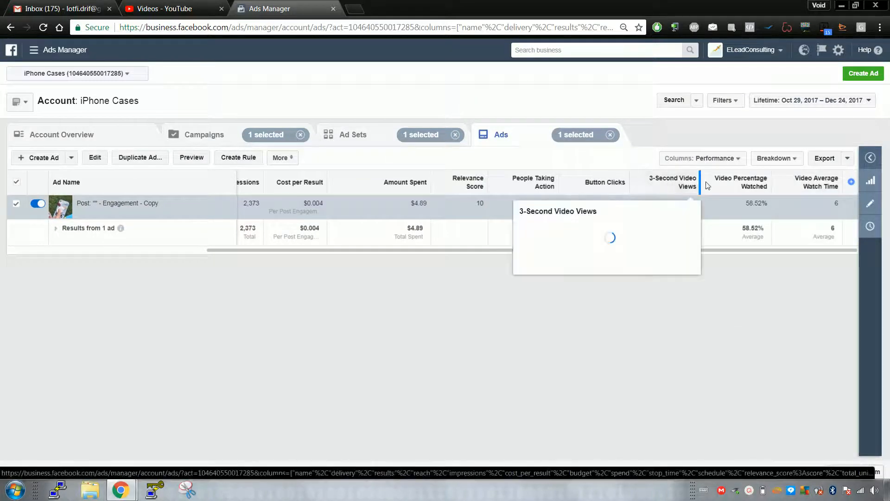
left_click(709, 159)
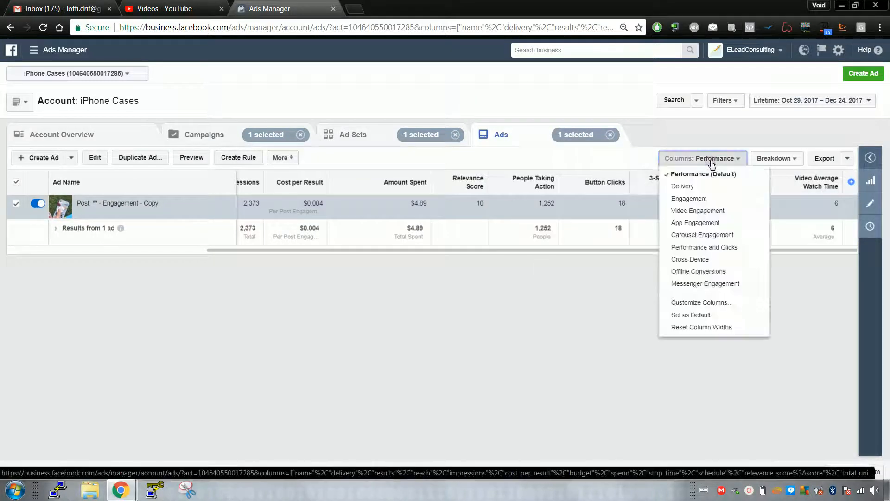
left_click(729, 250)
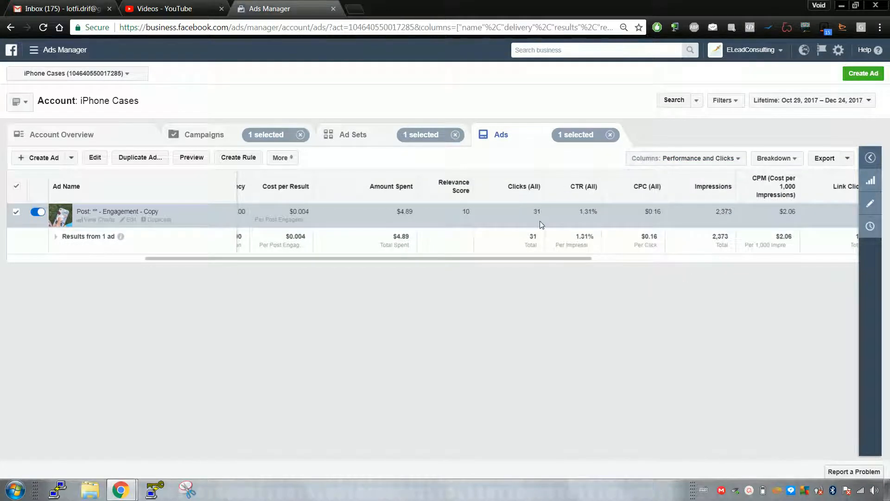
left_click_drag(561, 258, 717, 264)
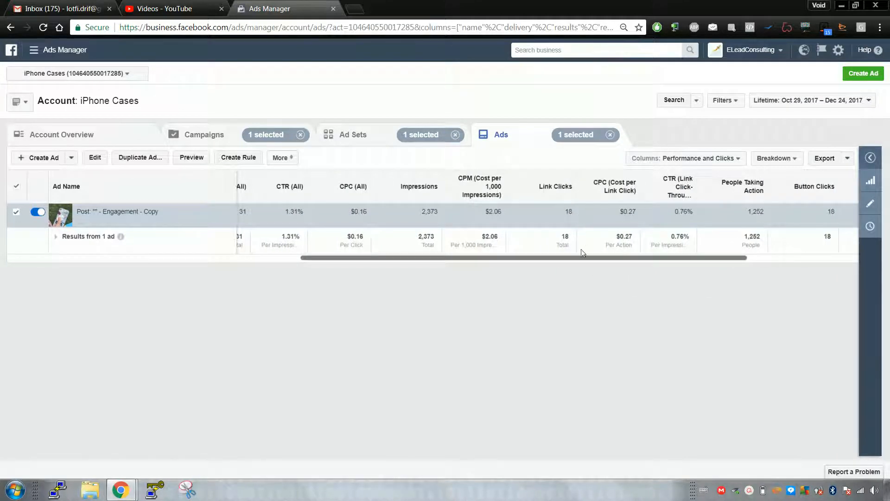
left_click_drag(580, 260, 662, 280)
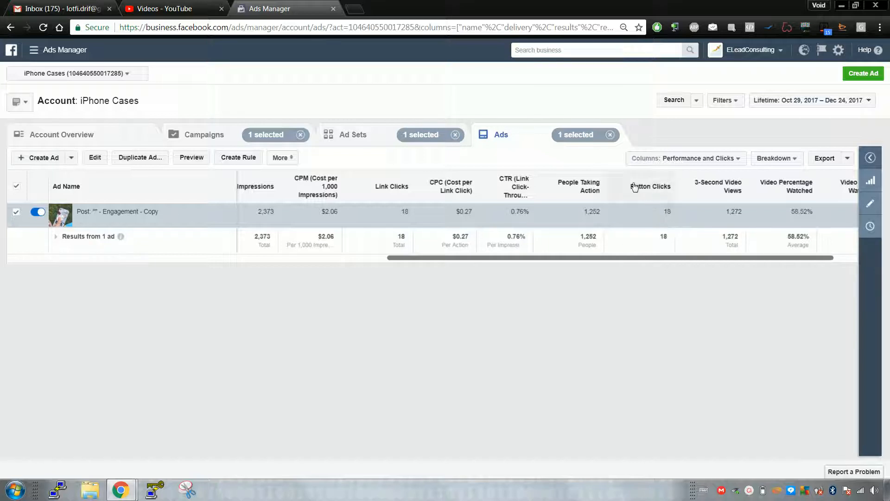
mouse_move(658, 190)
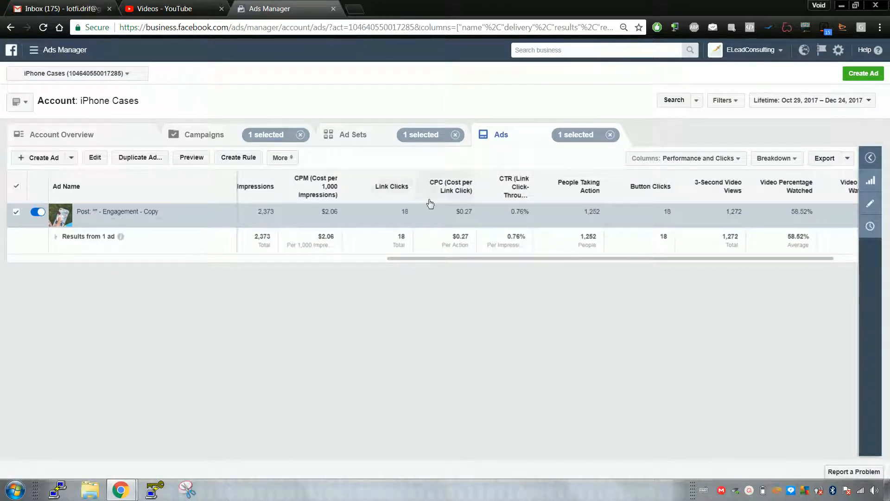
left_click_drag(691, 258, 481, 252)
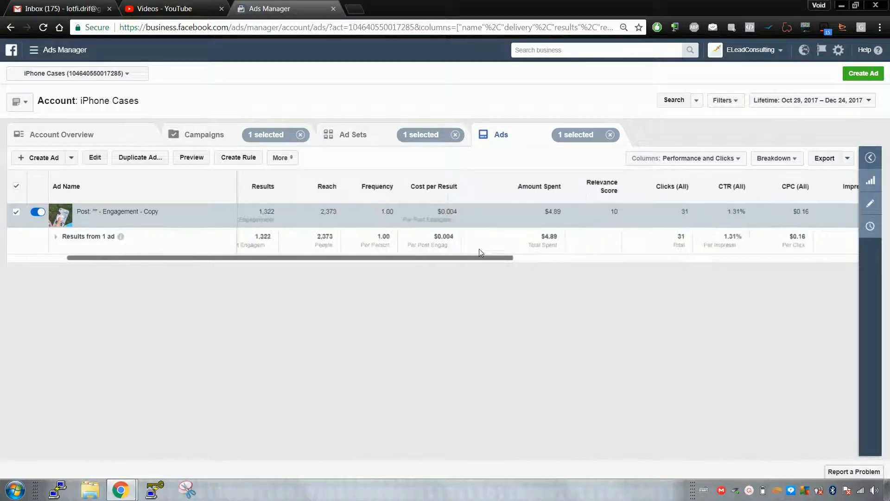
Step: Open the Spain ad for editing and examine its existing page post, call to action and Instagram Feed preview
left_click_drag(391, 256, 319, 259)
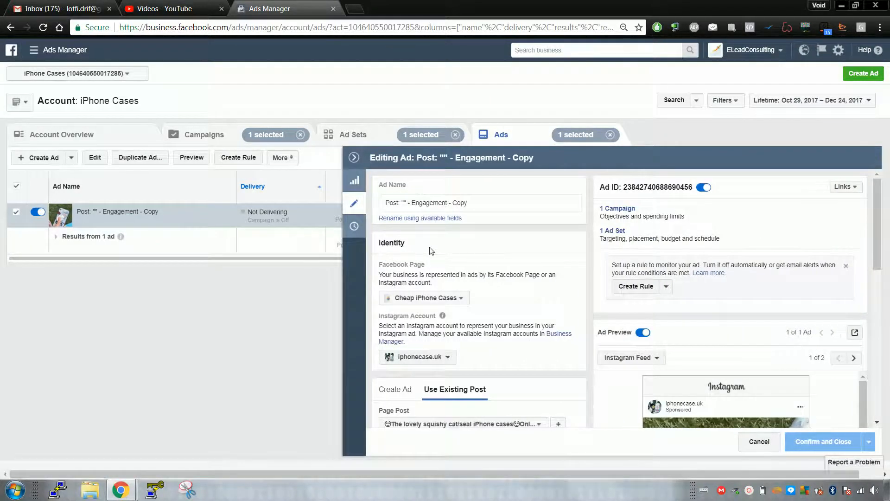
scroll(496, 254, "down", 4)
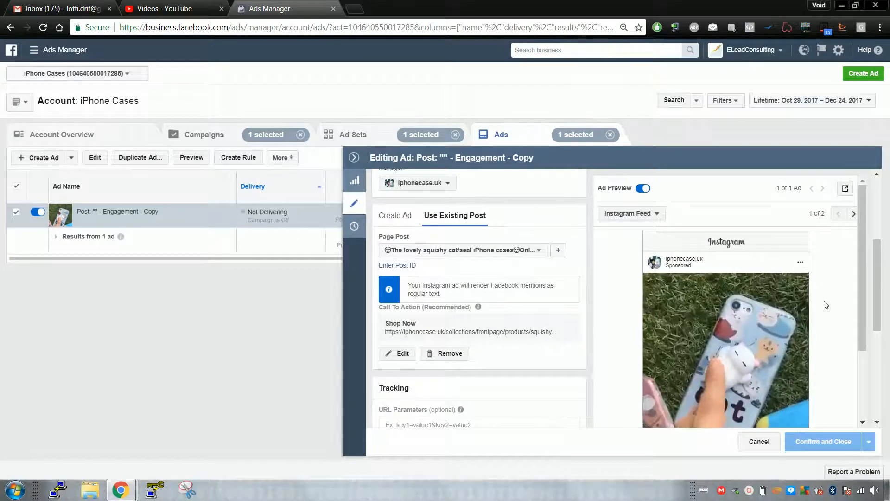
scroll(857, 329, "down", 1)
scroll(858, 331, "down", 2)
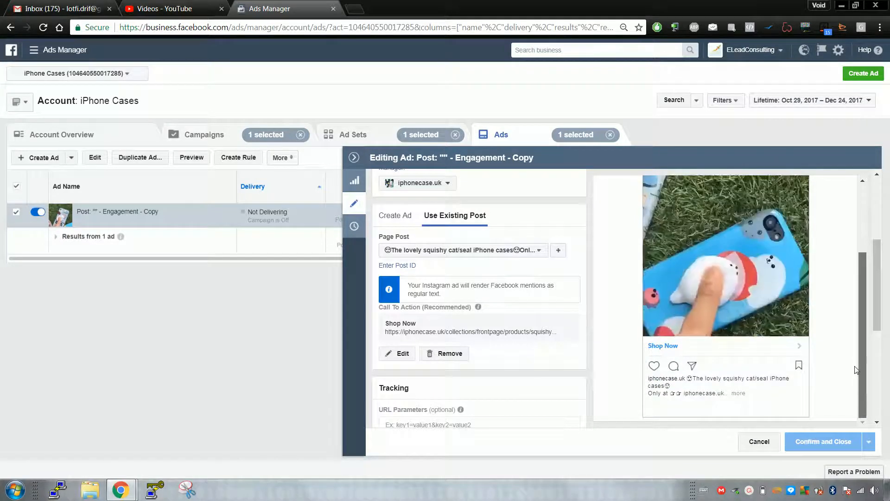
scroll(860, 340, "up", 1)
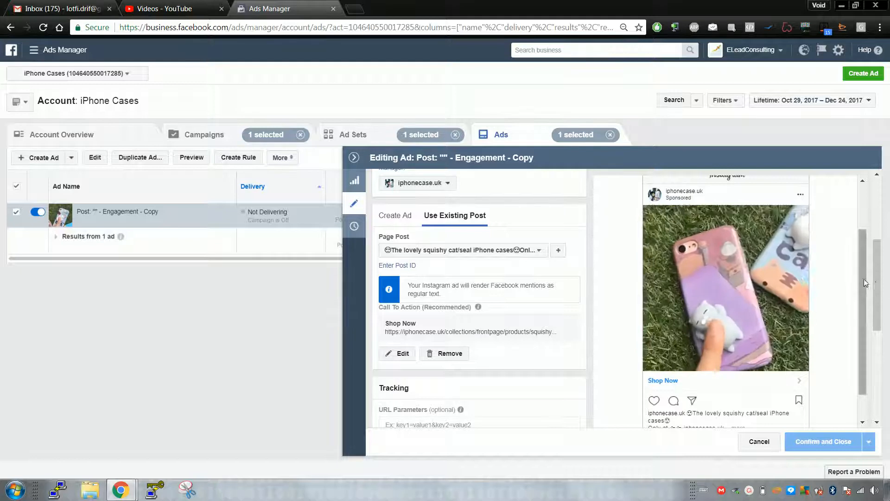
scroll(883, 264, "up", 1)
Step: Review the ad's conversion tracking settings, and open the list of existing page posts available for the ad
left_click_drag(884, 265, 887, 381)
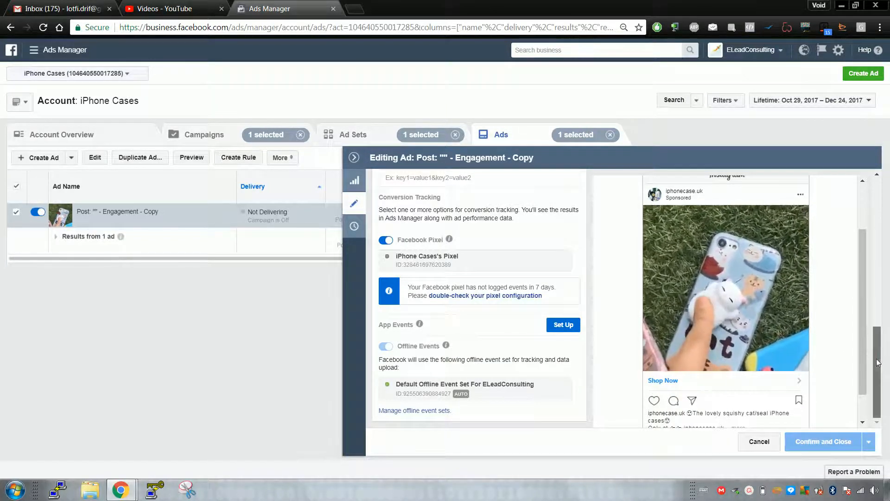
left_click_drag(877, 369, 856, 294)
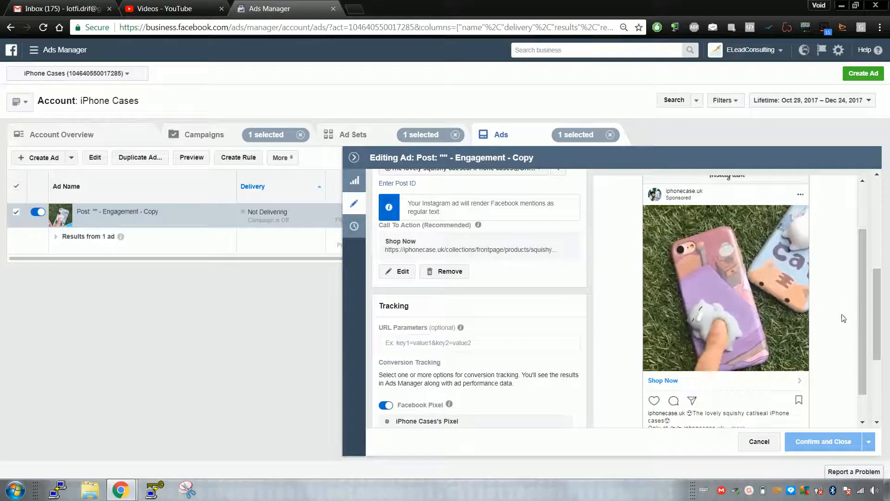
scroll(471, 246, "up", 1)
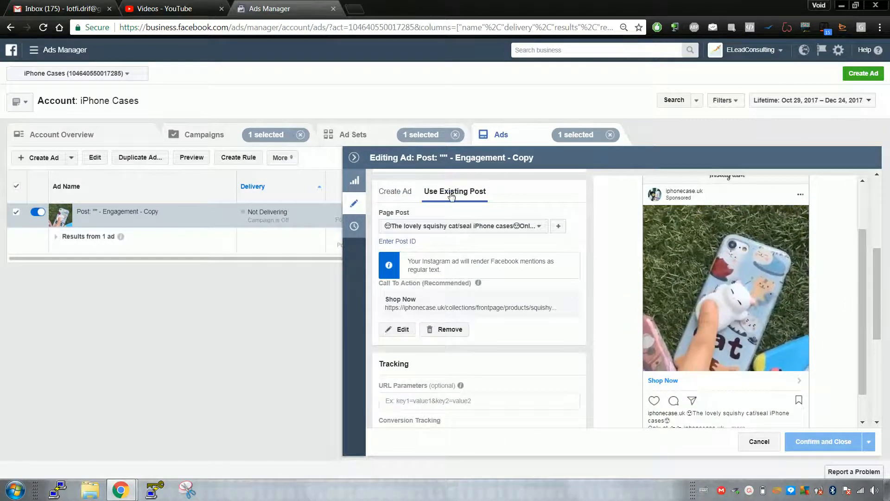
left_click(478, 227)
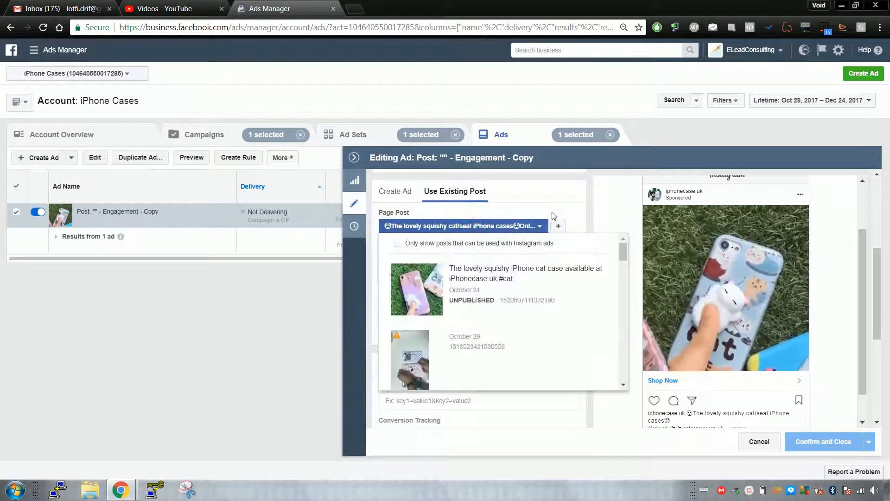
Step: Browse the existing page posts down to the October 25 squishy cat/seal post, and close the list keeping the current selection
left_click(555, 203)
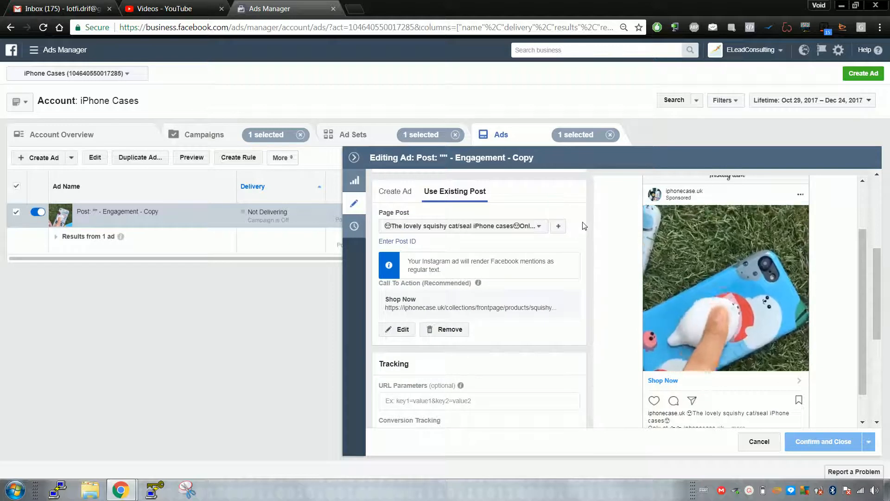
scroll(580, 226, "down", 1)
scroll(466, 239, "up", 1)
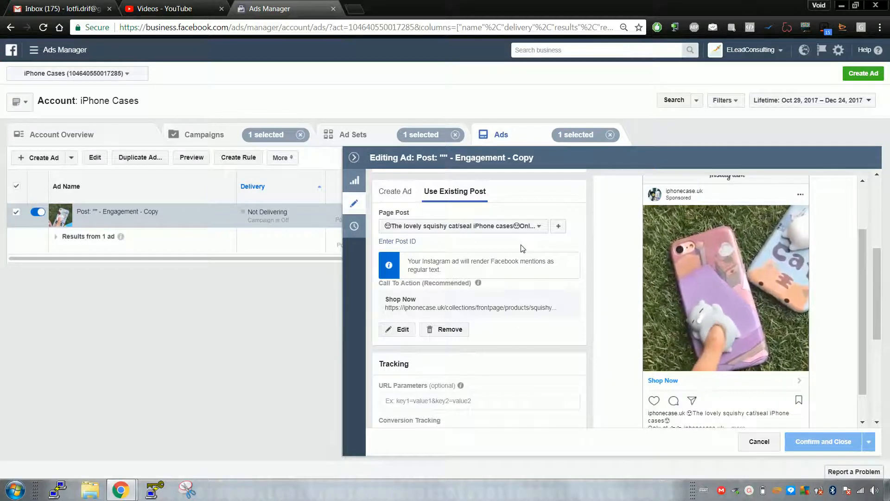
scroll(523, 249, "up", 3)
scroll(522, 248, "down", 4)
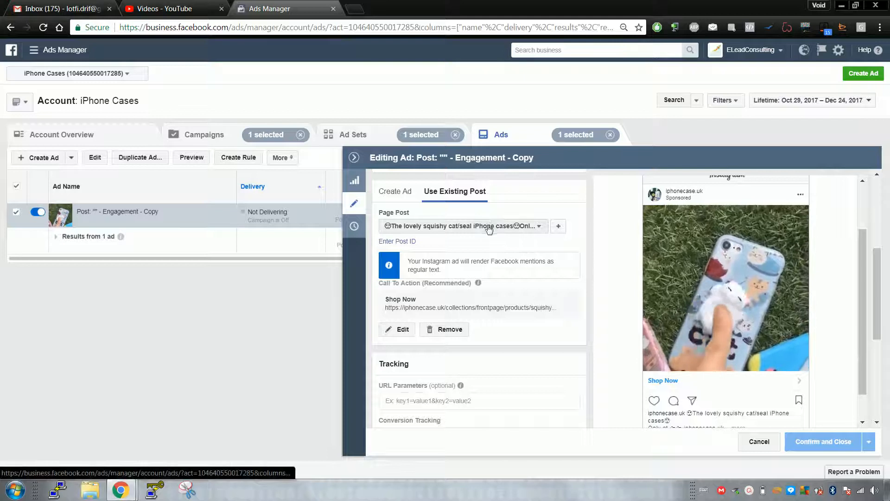
left_click(492, 225)
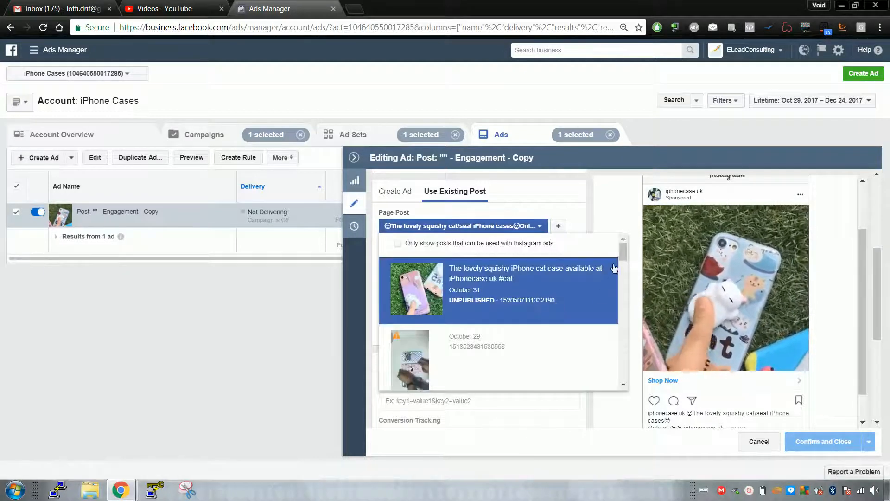
left_click_drag(621, 255, 623, 294)
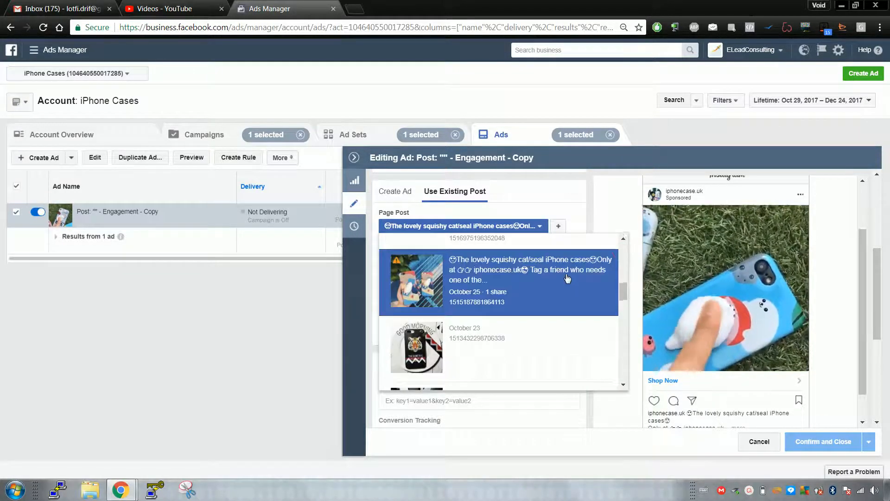
left_click(576, 212)
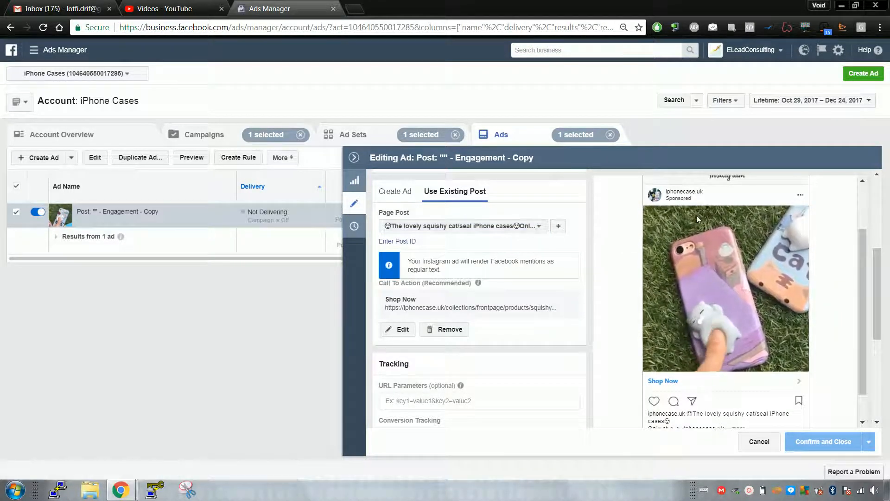
Step: Preview the ad as Audience Network In-Stream Video, play it, and return the preview to Instagram Feed
scroll(696, 215, "up", 2)
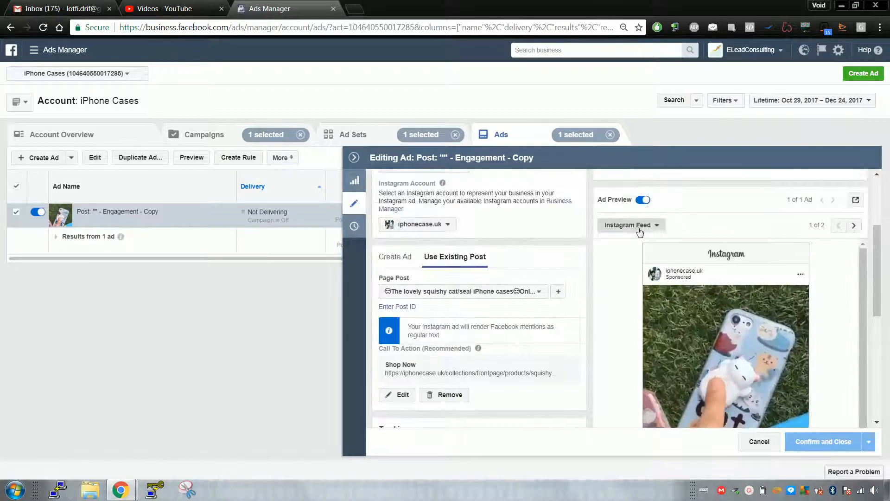
left_click(640, 225)
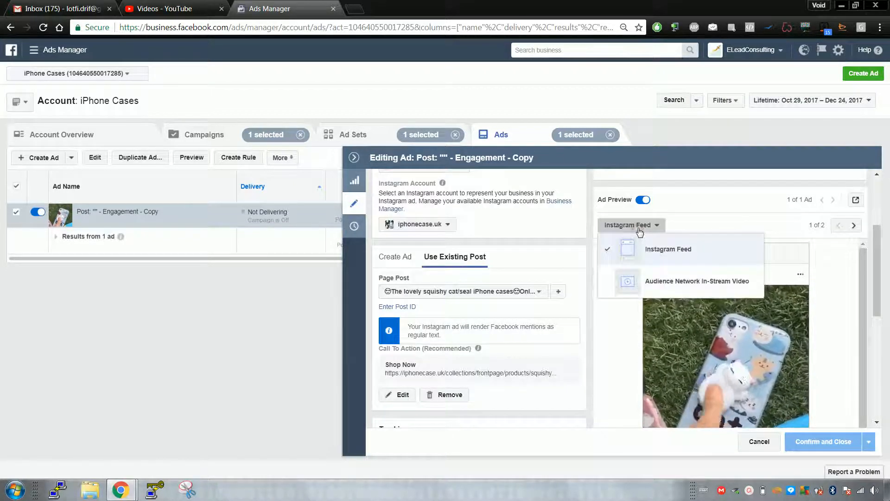
left_click(650, 277)
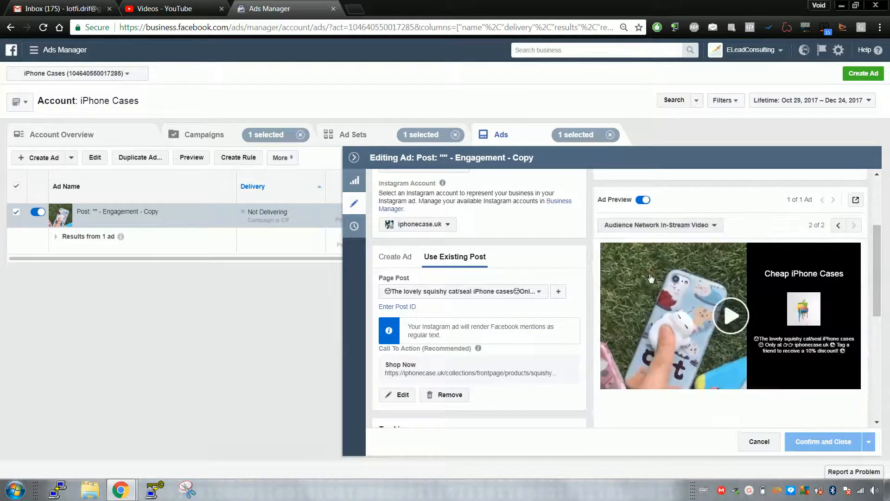
left_click(733, 319)
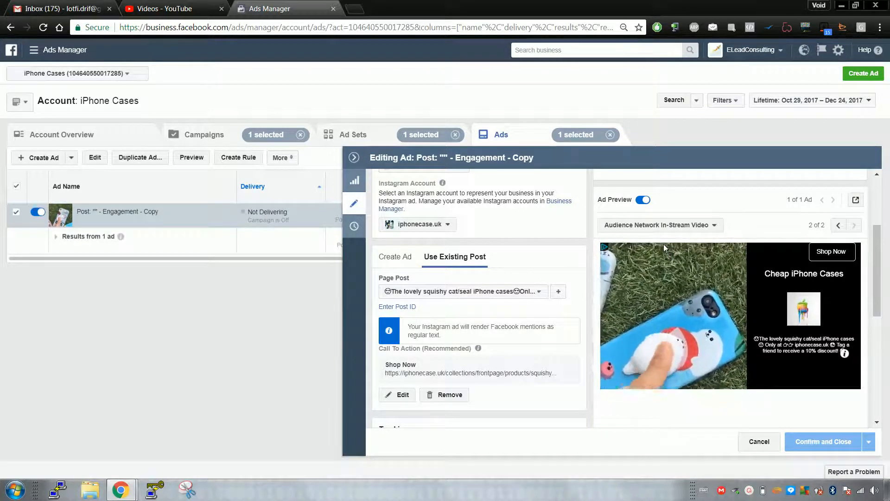
left_click(664, 226)
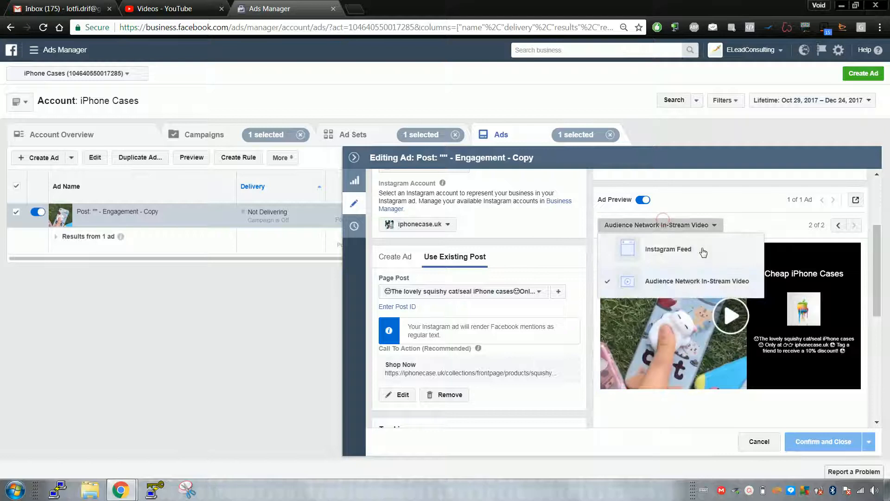
left_click(703, 250)
left_click(853, 226)
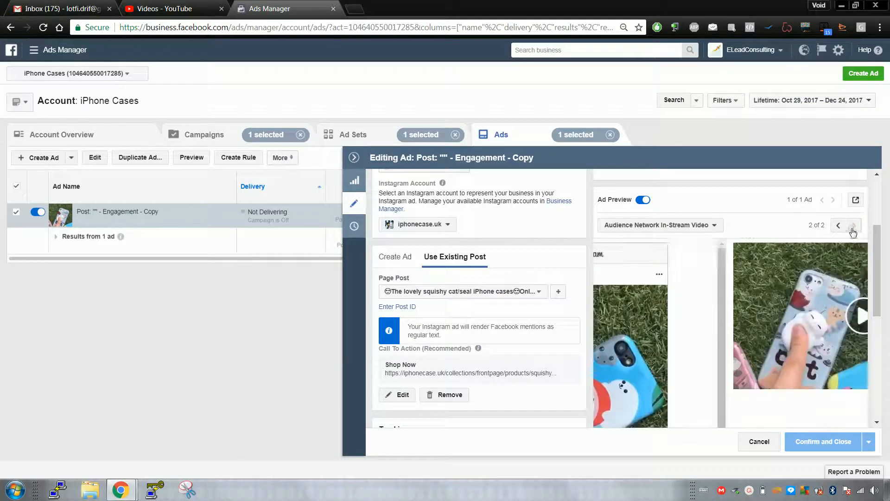
left_click(840, 228)
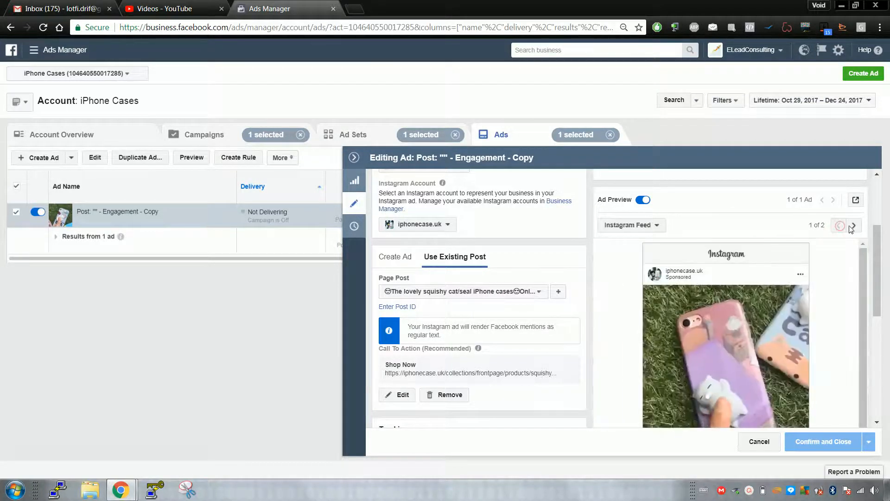
Step: Review the conversion tracking settings and the Instagram Feed preview's Shop Now link and caption, and close the ad editor without saving
scroll(477, 244, "down", 5)
scroll(471, 249, "down", 2)
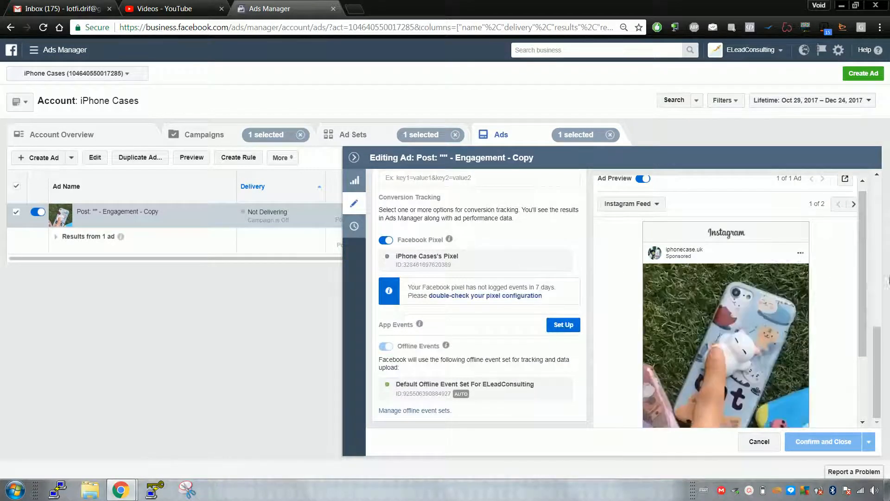
left_click_drag(856, 250, 861, 311)
left_click(848, 288)
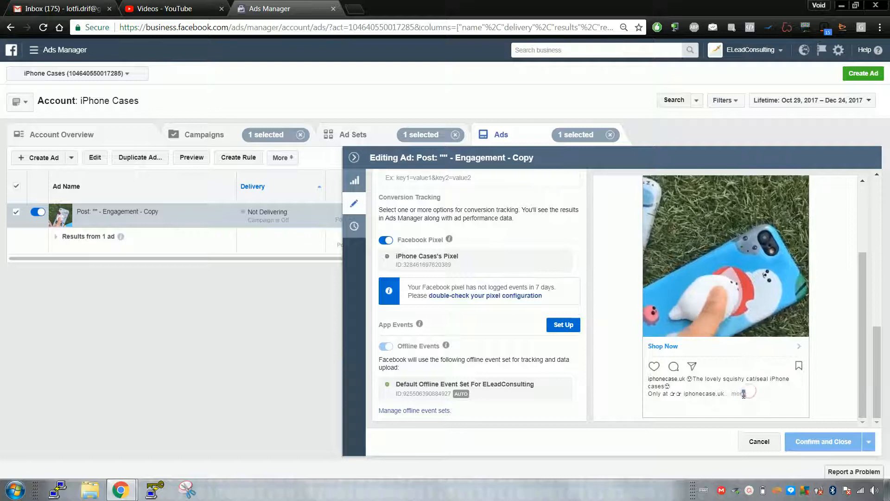
triple_click(744, 394)
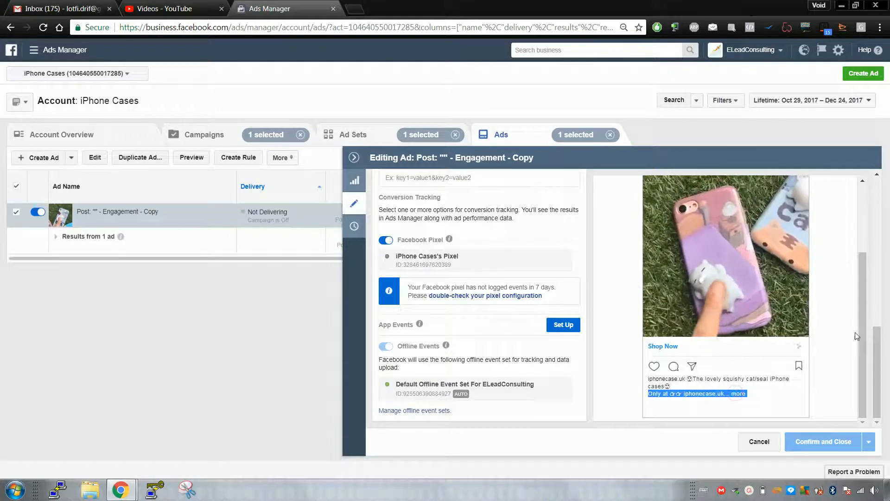
scroll(864, 328, "up", 2)
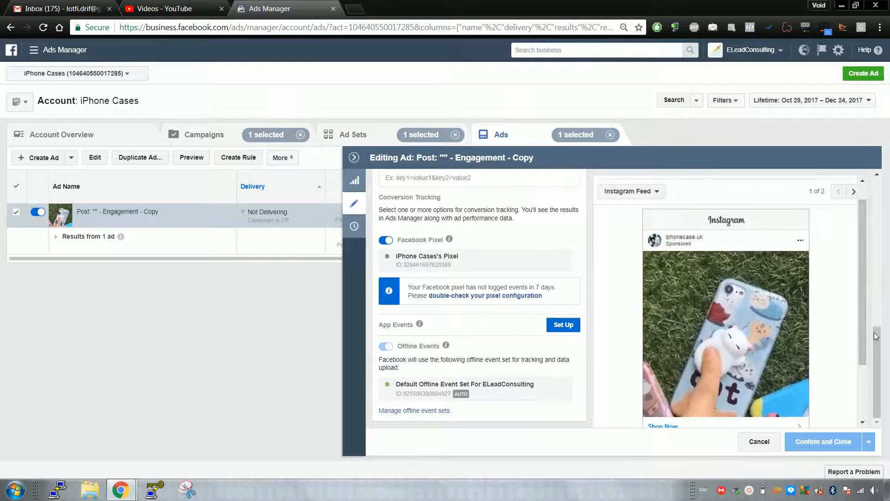
left_click_drag(876, 370, 882, 171)
scroll(824, 257, "down", 10)
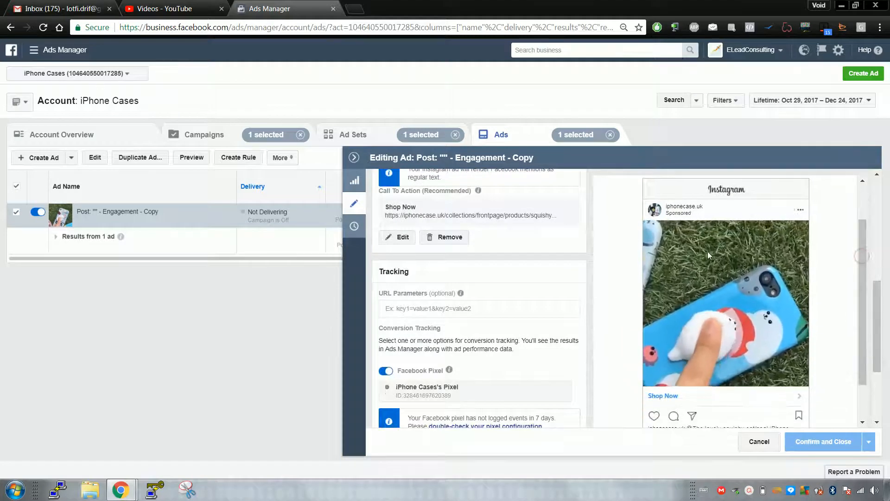
scroll(723, 357, "down", 3)
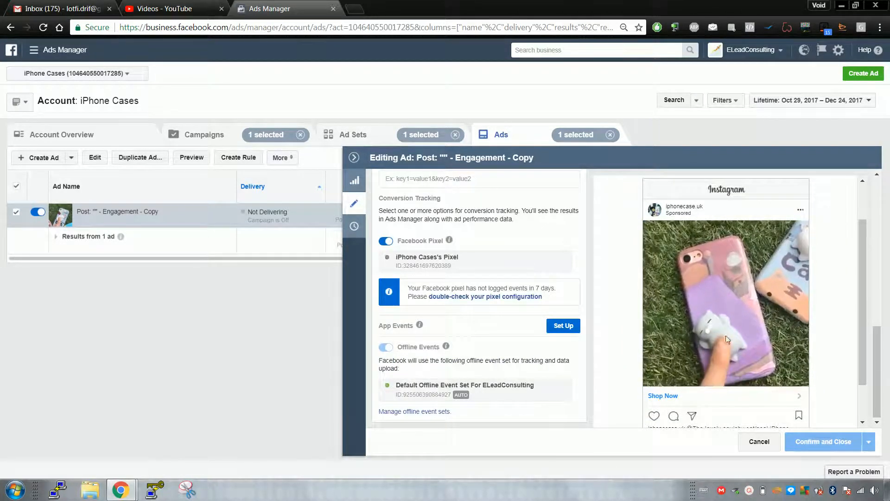
left_click_drag(861, 278, 856, 351)
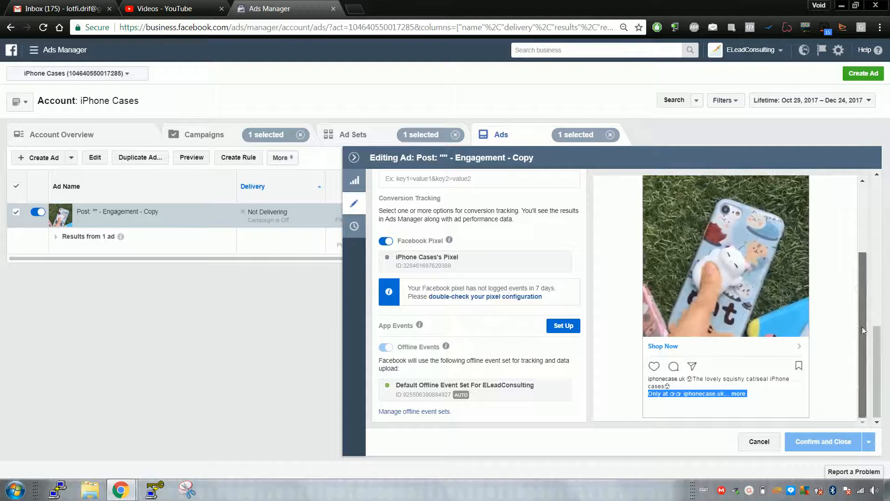
left_click(756, 442)
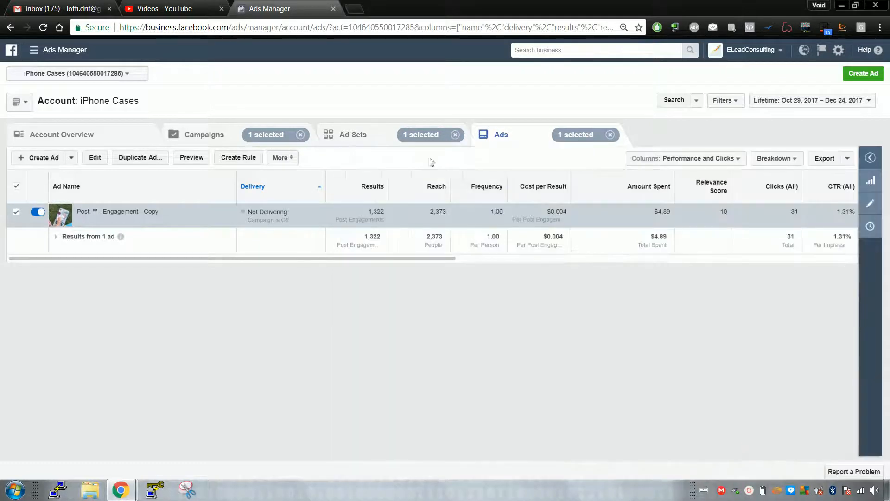
Step: Return to the ad sets and examine the Spain ad set's cost per result against the Netherlands
left_click(360, 131)
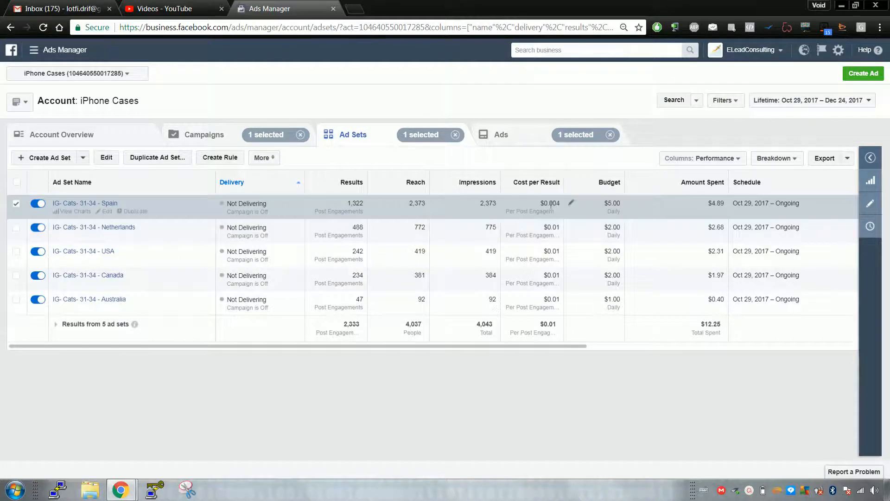
left_click_drag(543, 226, 560, 203)
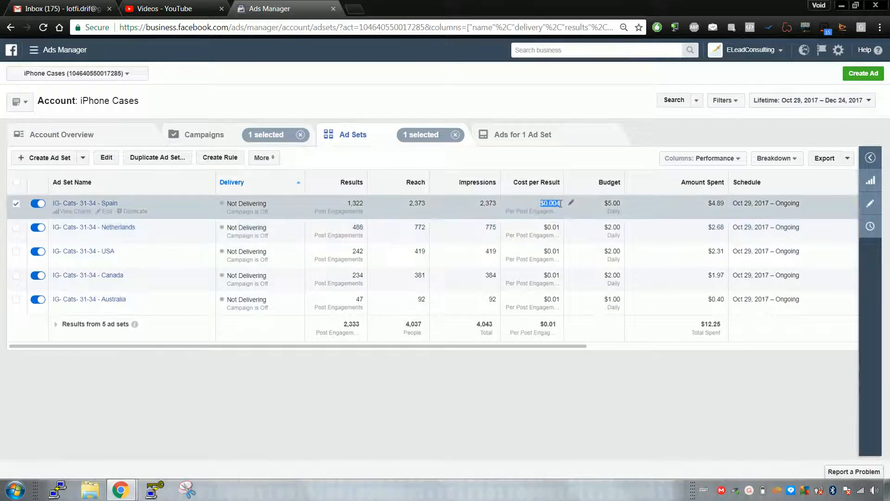
left_click(535, 207)
left_click_drag(541, 227, 553, 203)
left_click(547, 203)
Step: Open the Spain ad set's charts and examine reach and post engagements by placement, with the device type set to Mobile Only
left_click(70, 212)
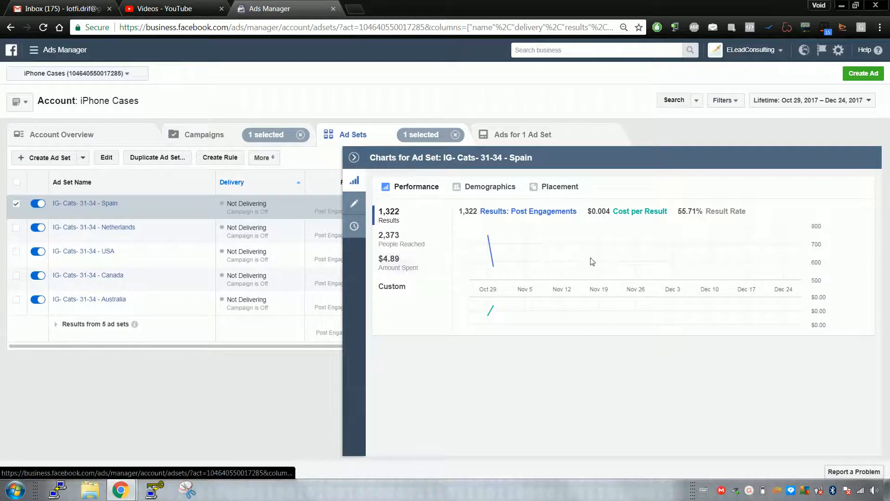
left_click(555, 187)
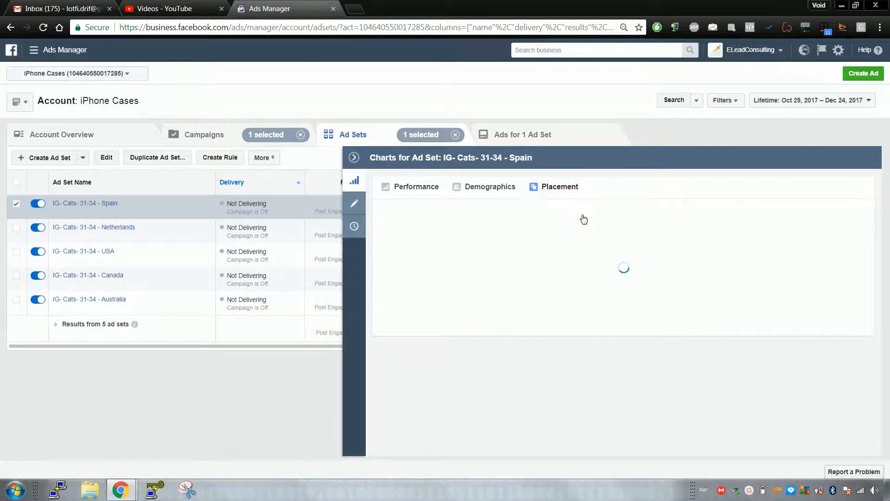
left_click(540, 222)
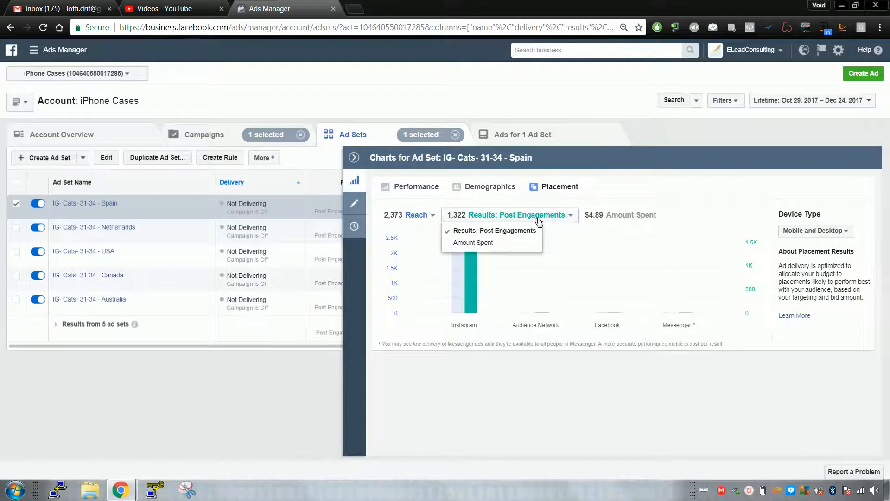
left_click(539, 222)
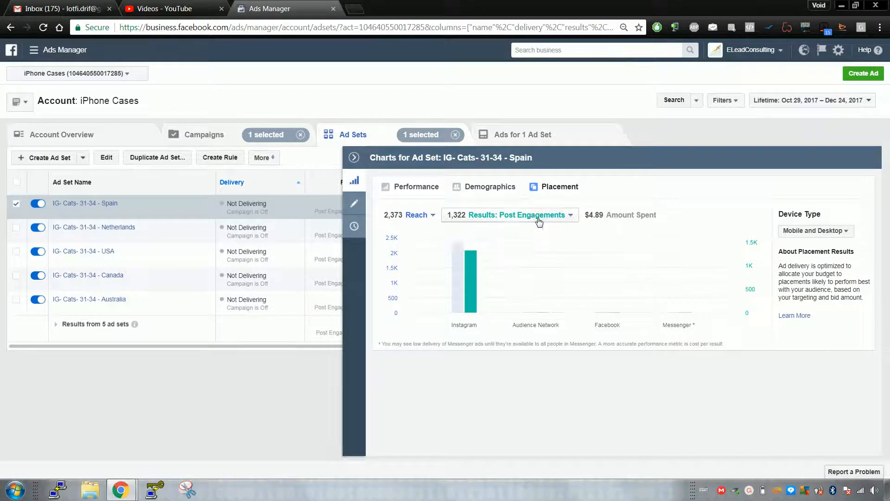
left_click(815, 231)
left_click(809, 270)
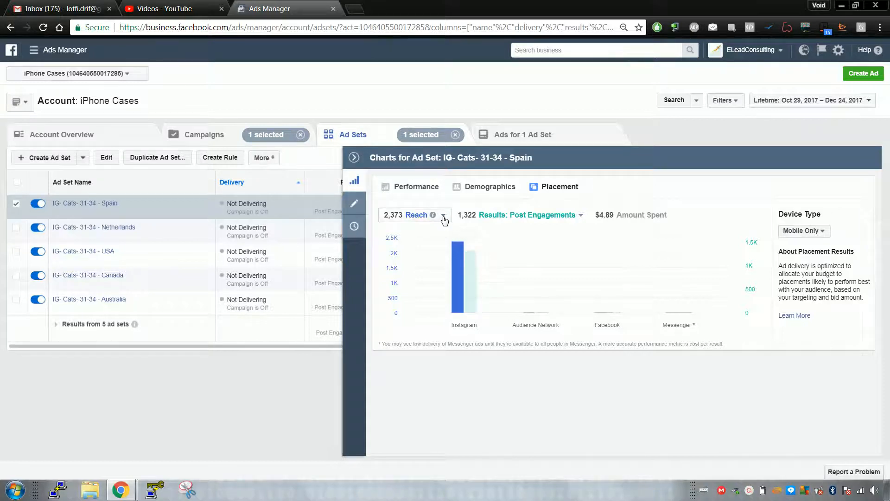
left_click(749, 490)
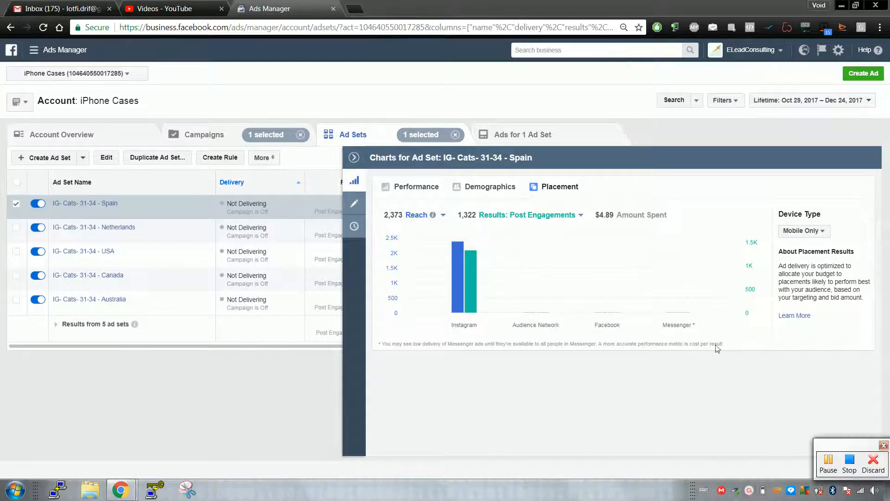
left_click_drag(847, 446, 705, 283)
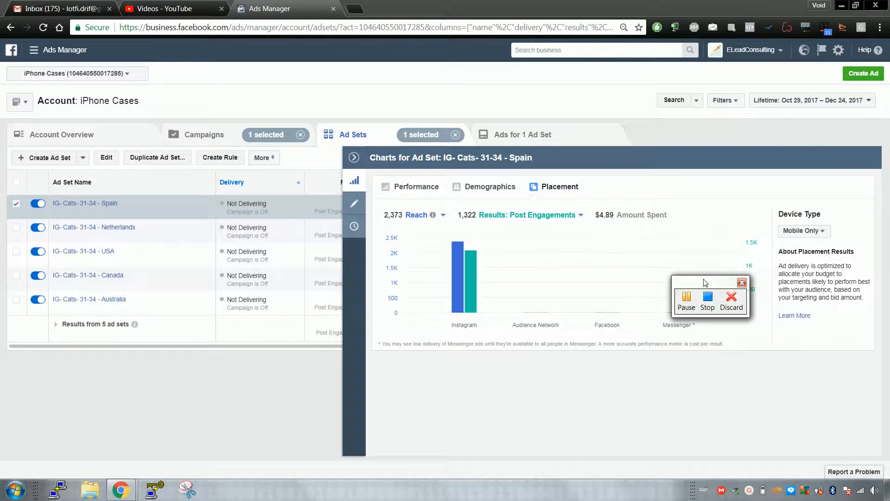
Step: Close the Spain ad set's charts to show the full ad sets table
left_click(354, 156)
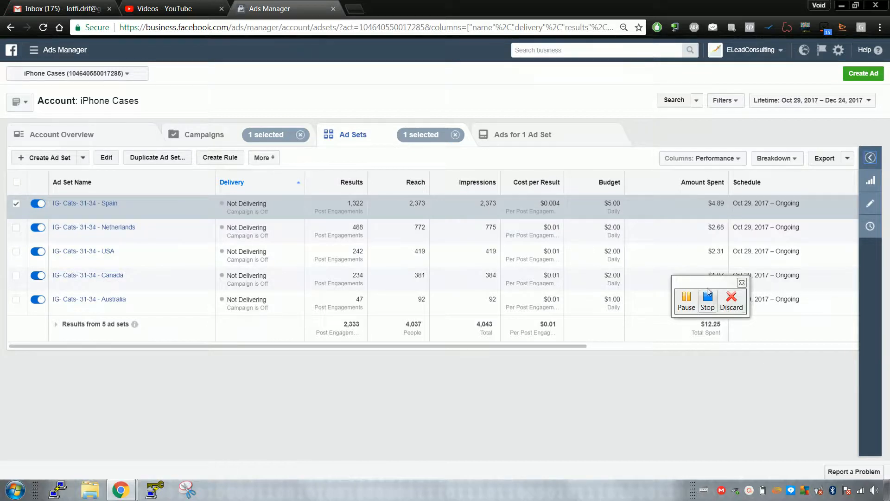
left_click_drag(705, 284, 771, 339)
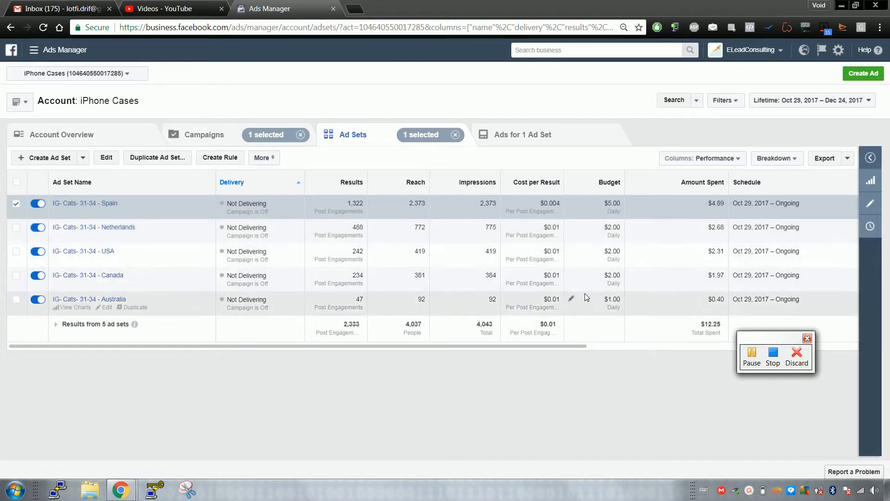
left_click_drag(773, 339, 803, 272)
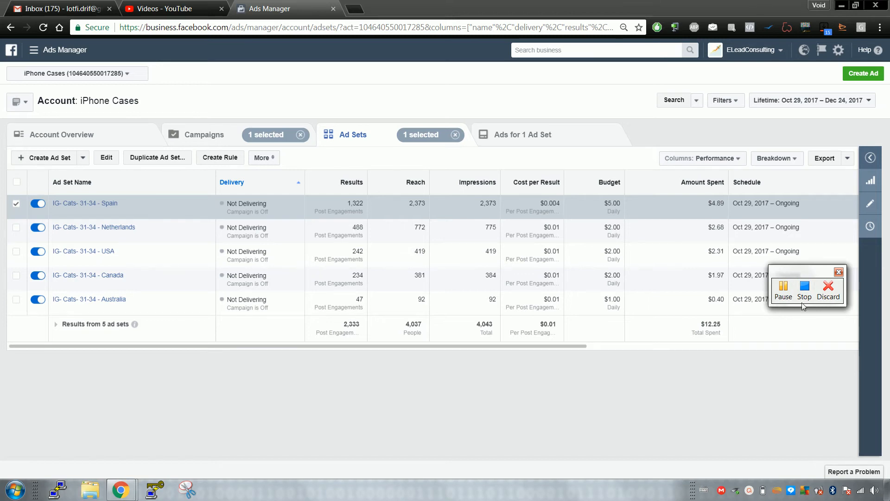
left_click_drag(804, 272, 813, 248)
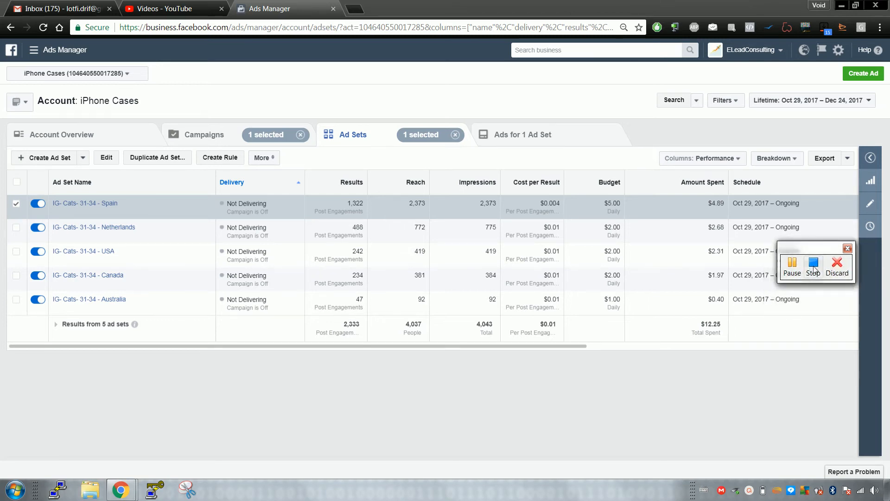